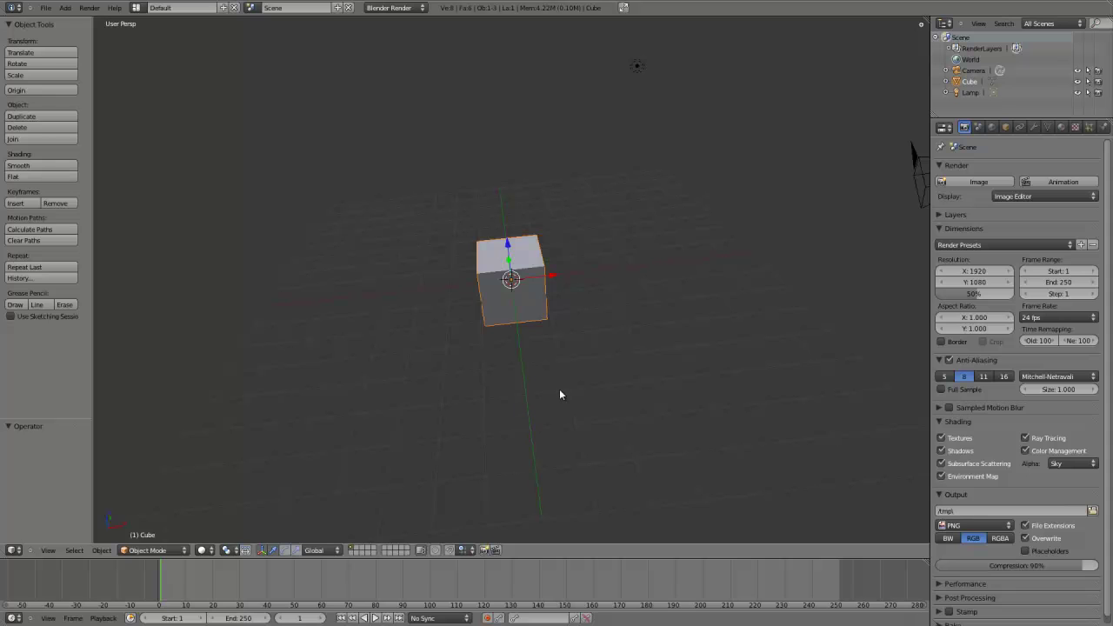
- Orbit and zoom to a close, low, front-on view of the default cube
mouse_move(559, 394)
middle_down()
mouse_move(487, 418)
mouse_move(534, 356)
mouse_move(716, 427)
mouse_move(571, 425)
mouse_move(457, 402)
mouse_move(460, 342)
mouse_move(537, 373)
mouse_move(603, 373)
middle_up()
scroll(564, 345, up, 4)
scroll(541, 373, up, 4)
scroll(533, 405, down, 4)
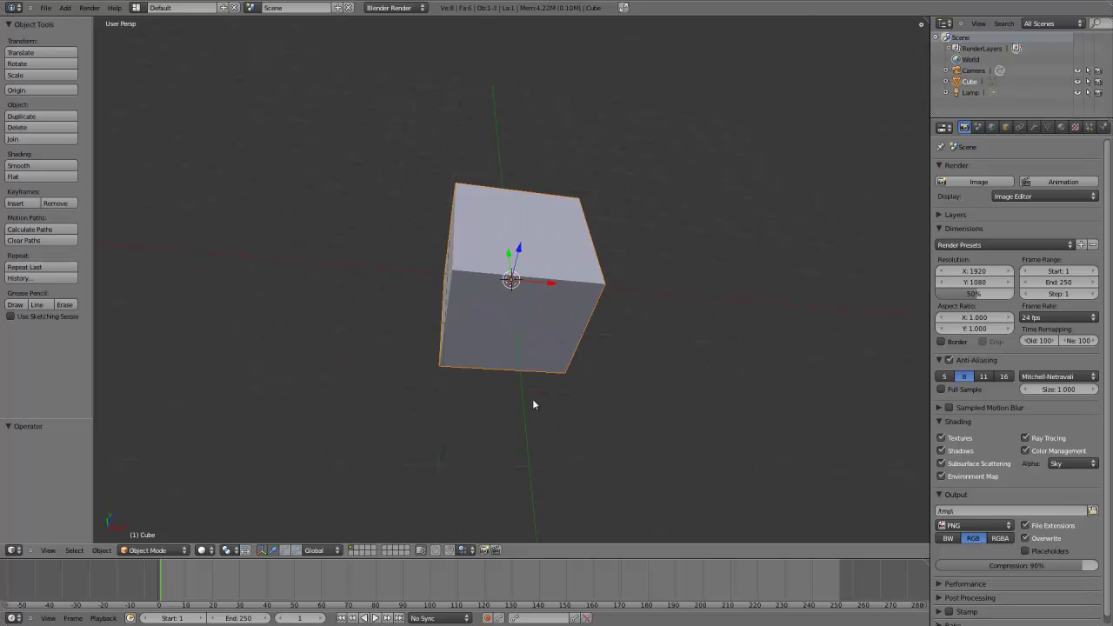
mouse_move(533, 404)
middle_down()
mouse_move(541, 278)
mouse_move(551, 323)
mouse_move(499, 365)
mouse_move(366, 417)
mouse_move(528, 404)
mouse_move(423, 390)
mouse_move(294, 442)
mouse_move(488, 449)
mouse_move(702, 417)
mouse_move(452, 370)
mouse_move(290, 356)
mouse_move(514, 359)
mouse_move(500, 330)
mouse_move(447, 328)
mouse_move(492, 325)
middle_up()
scroll(499, 325, up, 3)
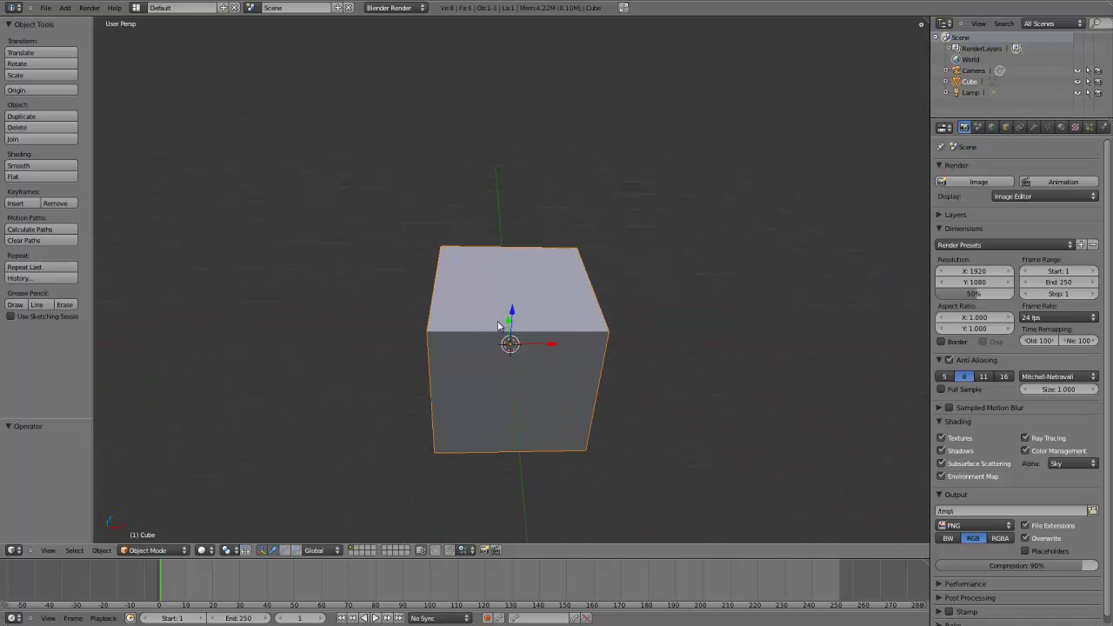
- Delete the default cube and add a Monkey mesh at the origin
key(x)
click(562, 323)
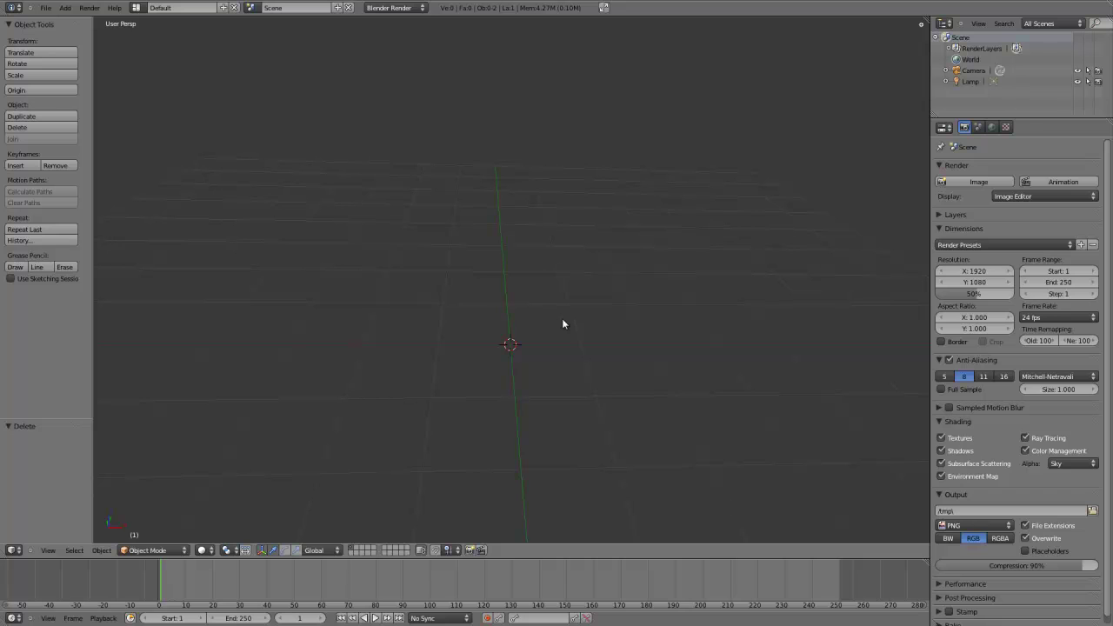
key(shift+a)
click(596, 416)
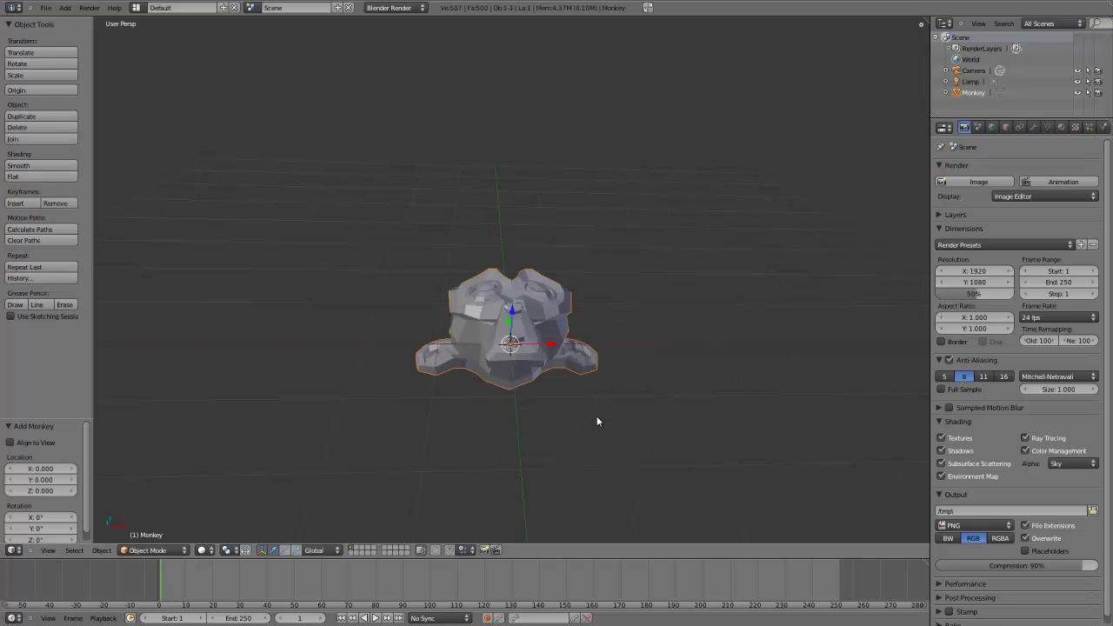
mouse_move(534, 294)
middle_down()
mouse_move(521, 368)
mouse_move(658, 363)
middle_up()
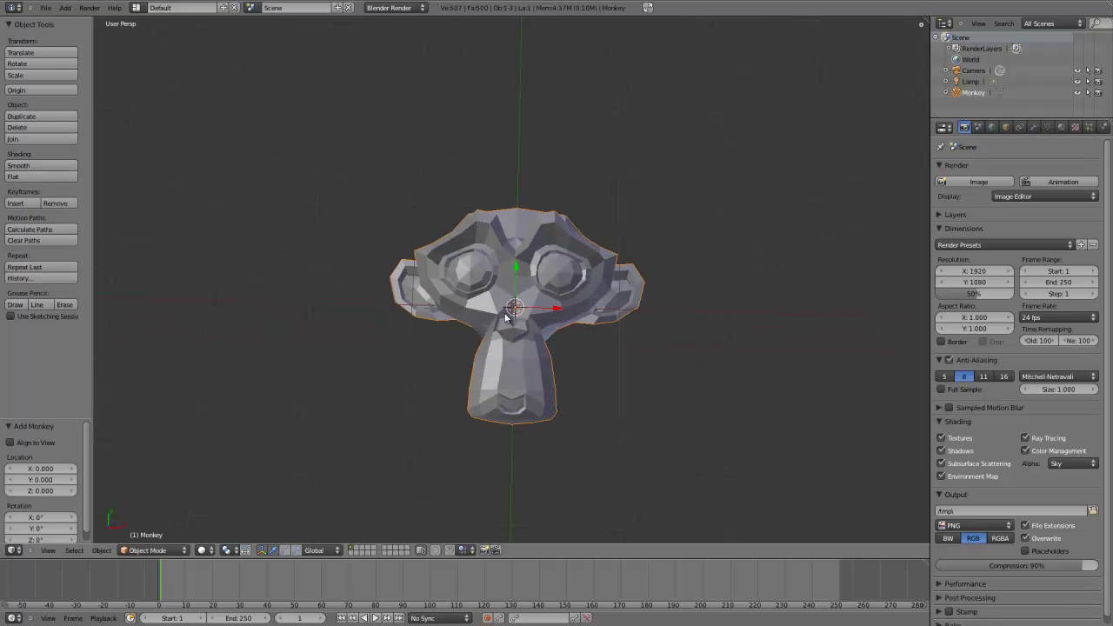
- Scale the Monkey uniformly to 2.483
key(s)
click(734, 390)
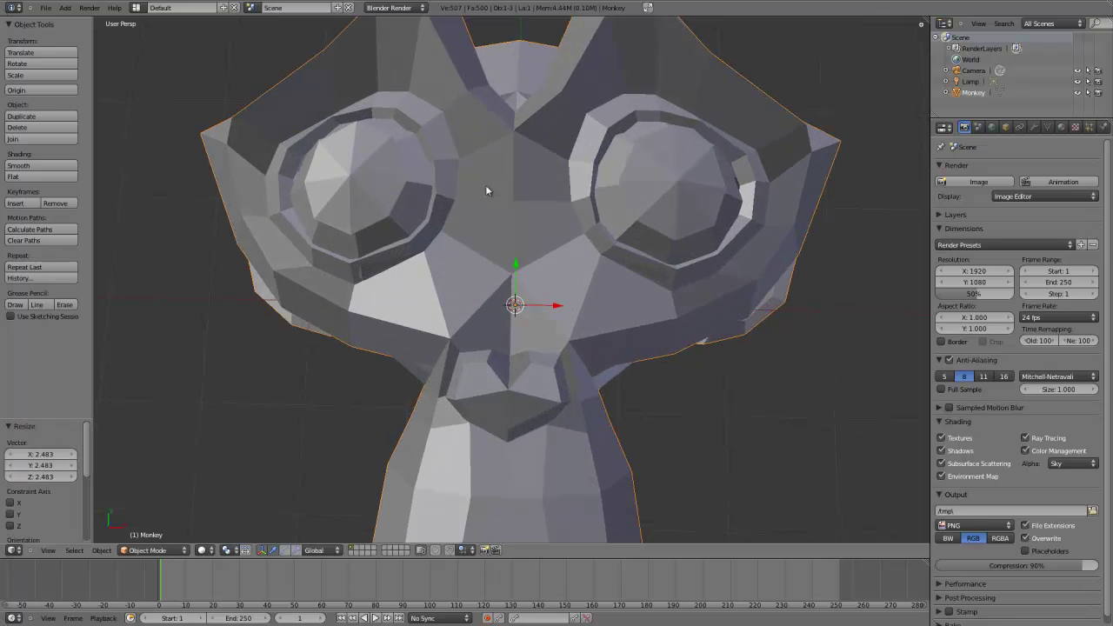
mouse_move(490, 186)
middle_down()
mouse_move(540, 188)
mouse_move(536, 248)
middle_up()
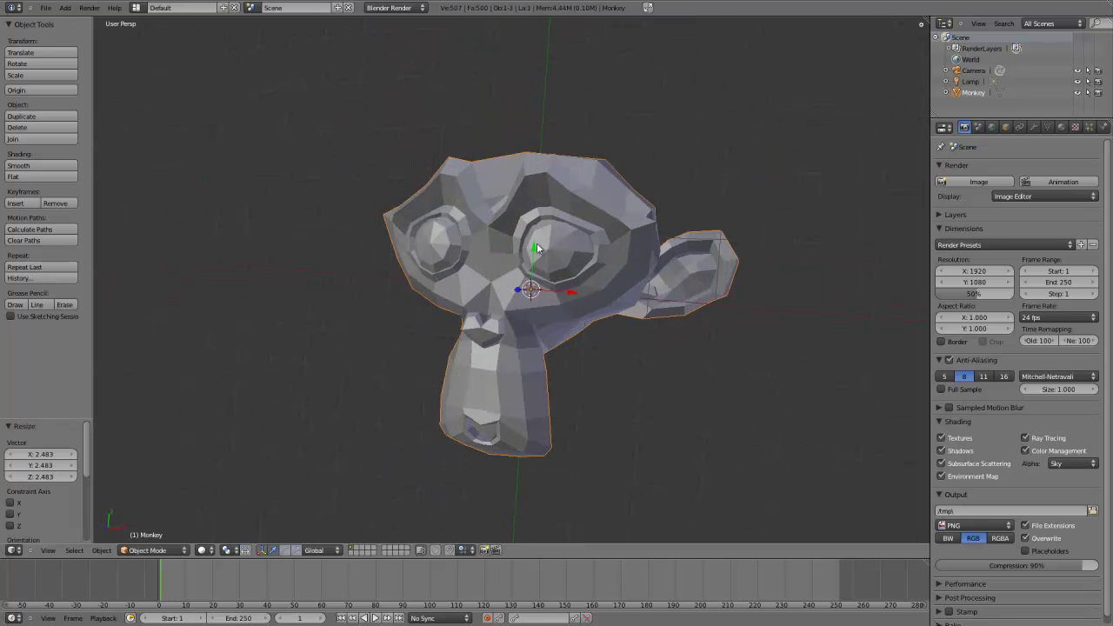
- Add a Multiresolution modifier and subdivide six times to level 6, about 2 million faces
click(1033, 127)
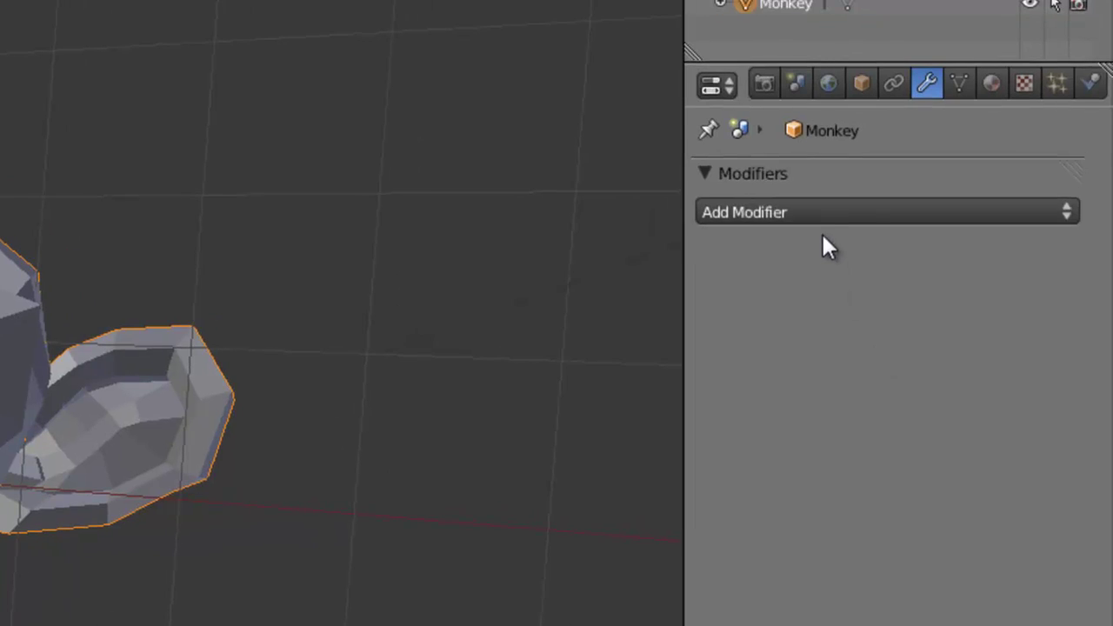
click(996, 182)
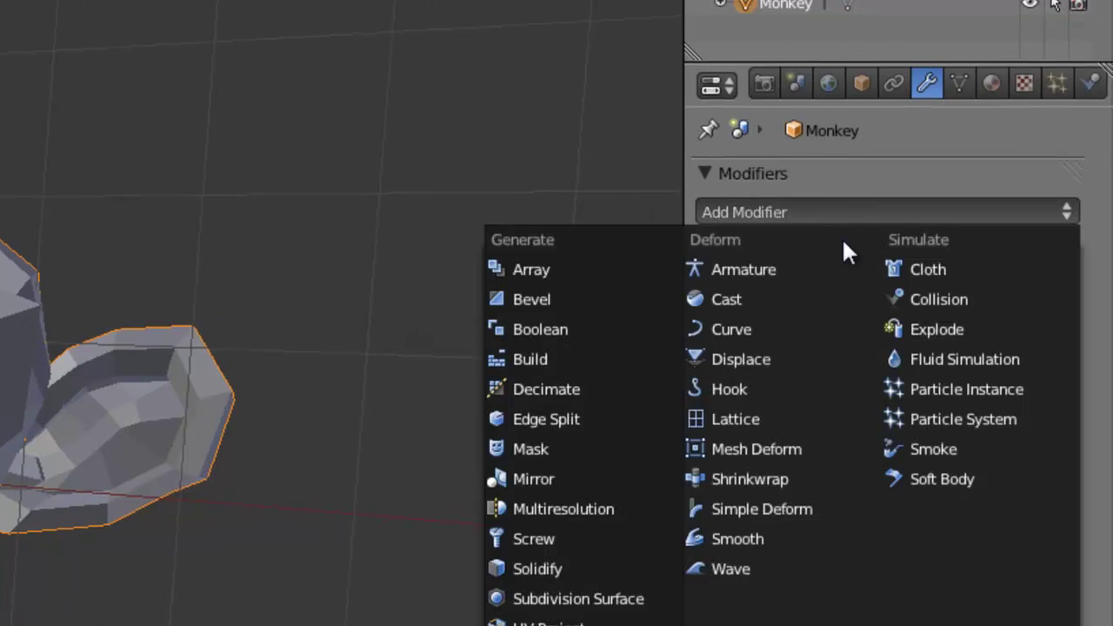
click(571, 510)
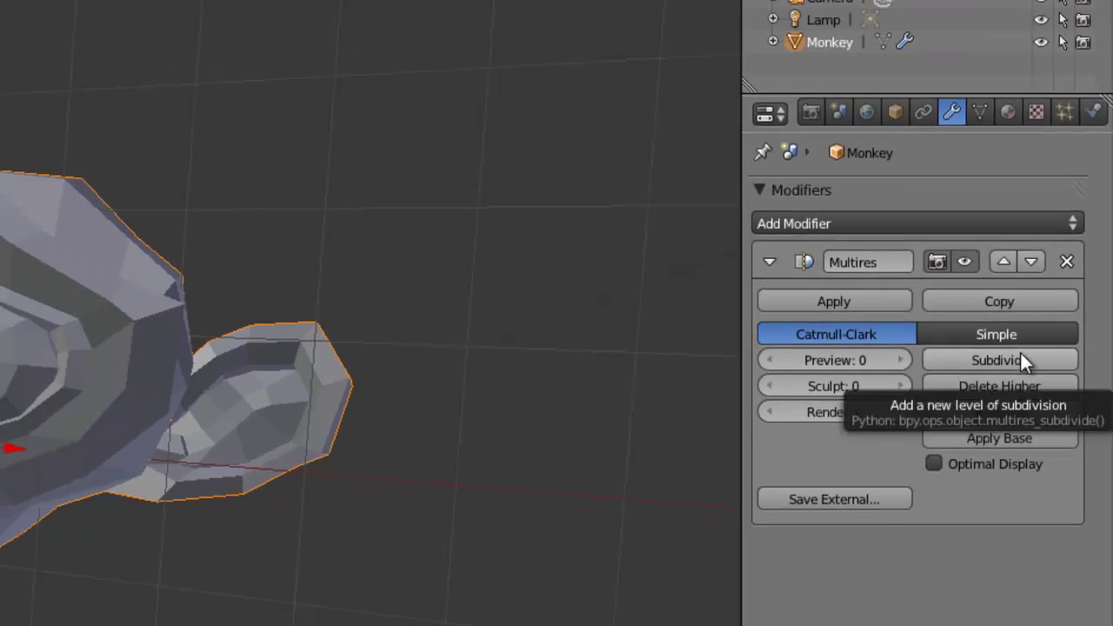
click(1022, 358)
click(1022, 358)
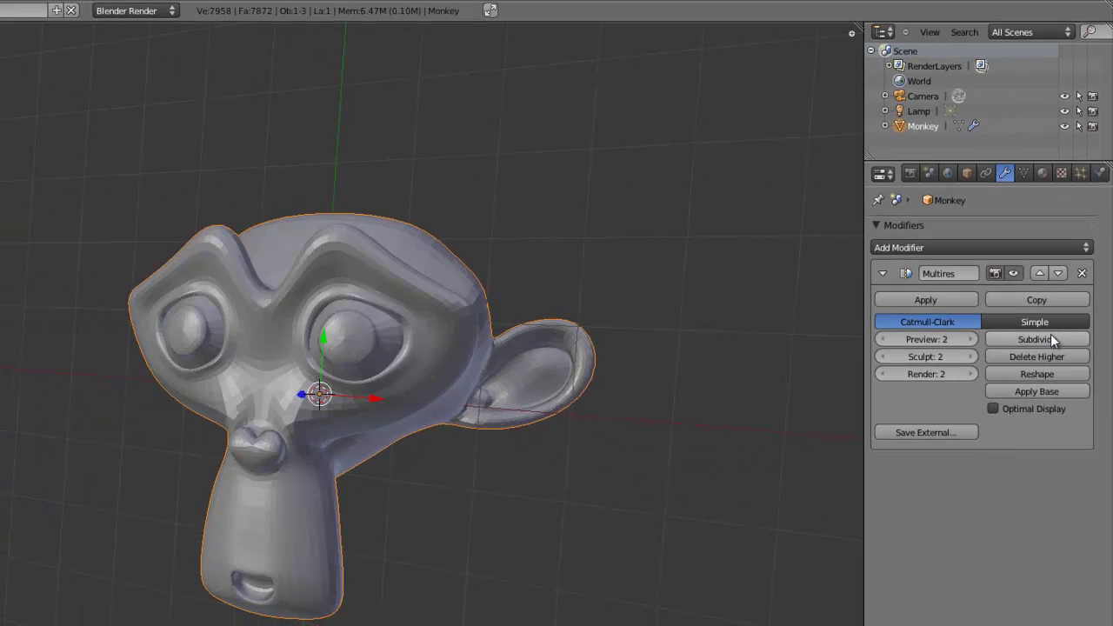
click(1051, 335)
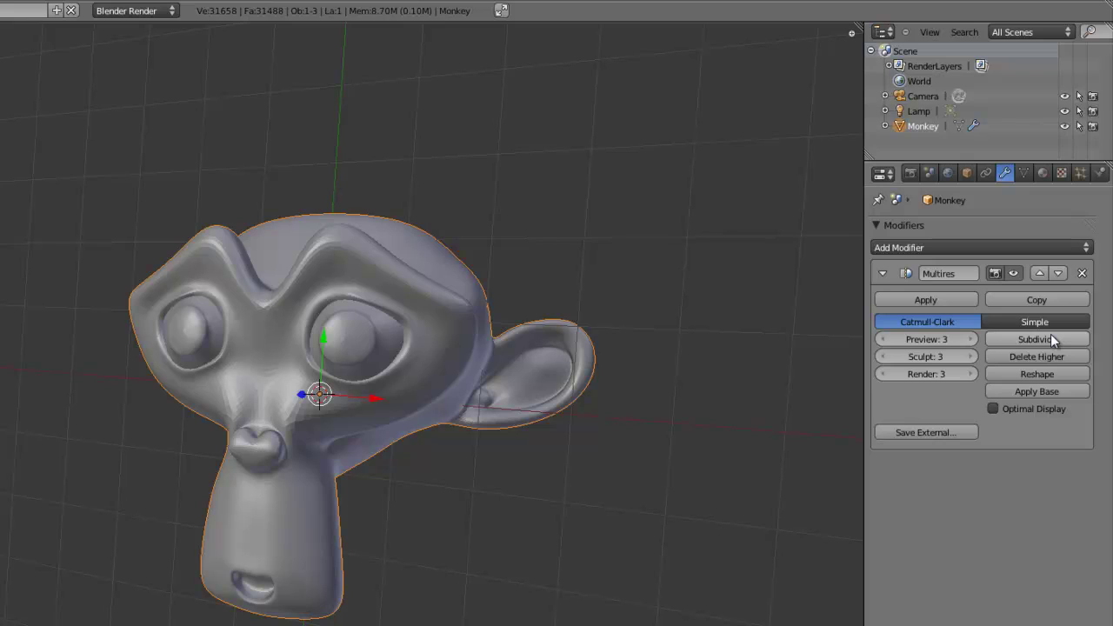
click(1040, 341)
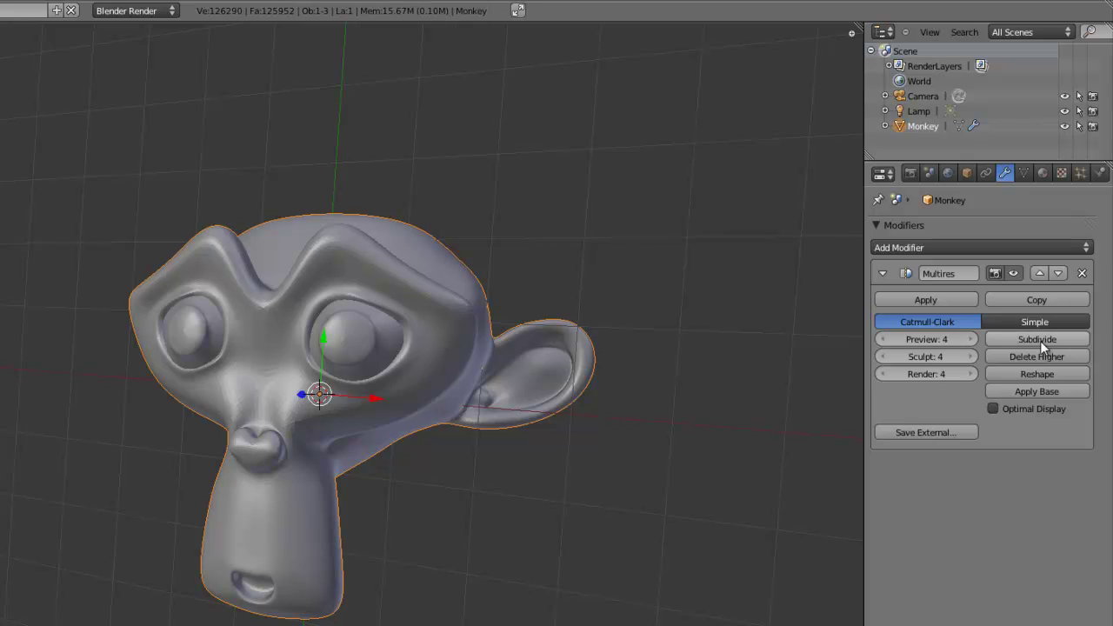
click(1040, 341)
click(1040, 341)
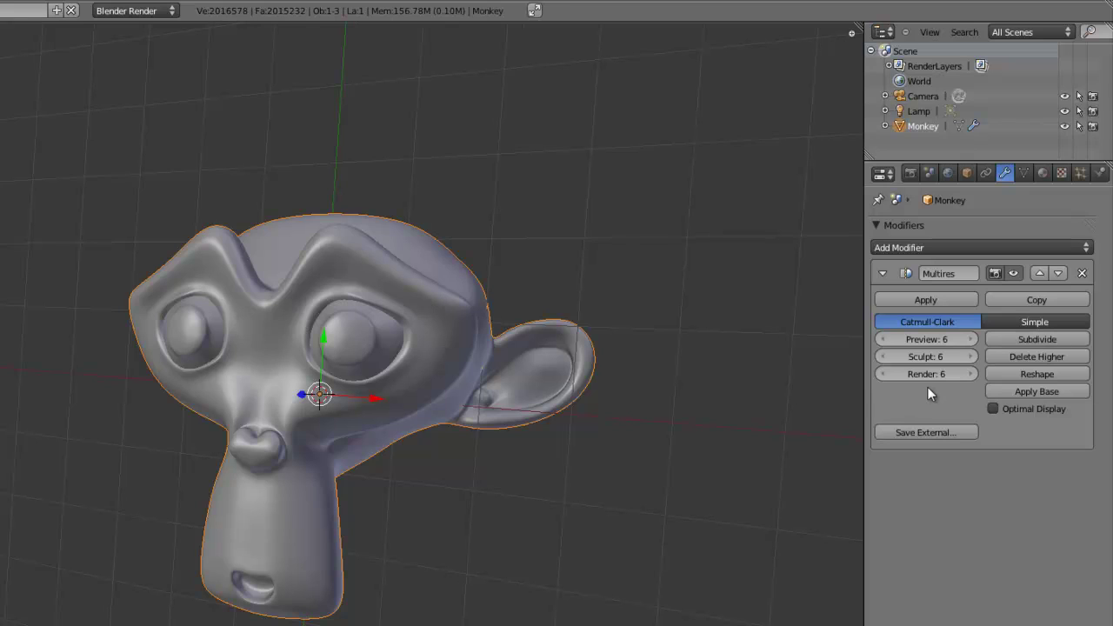
key(KP_7)
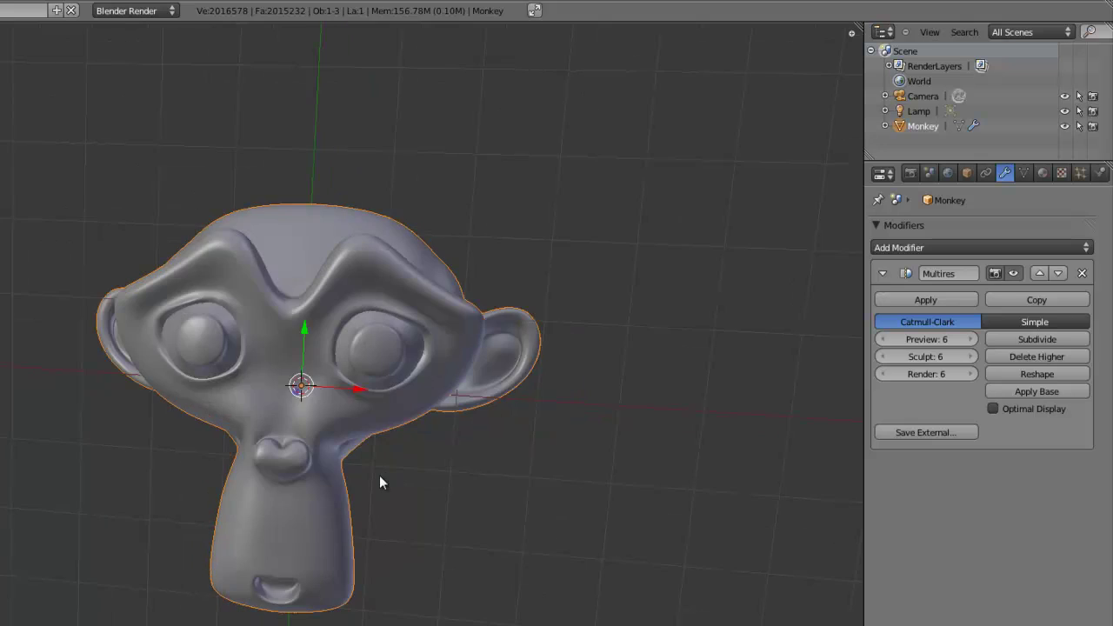
- Lower the Multires preview level from 6 to 2
click(882, 339)
click(882, 339)
click(881, 340)
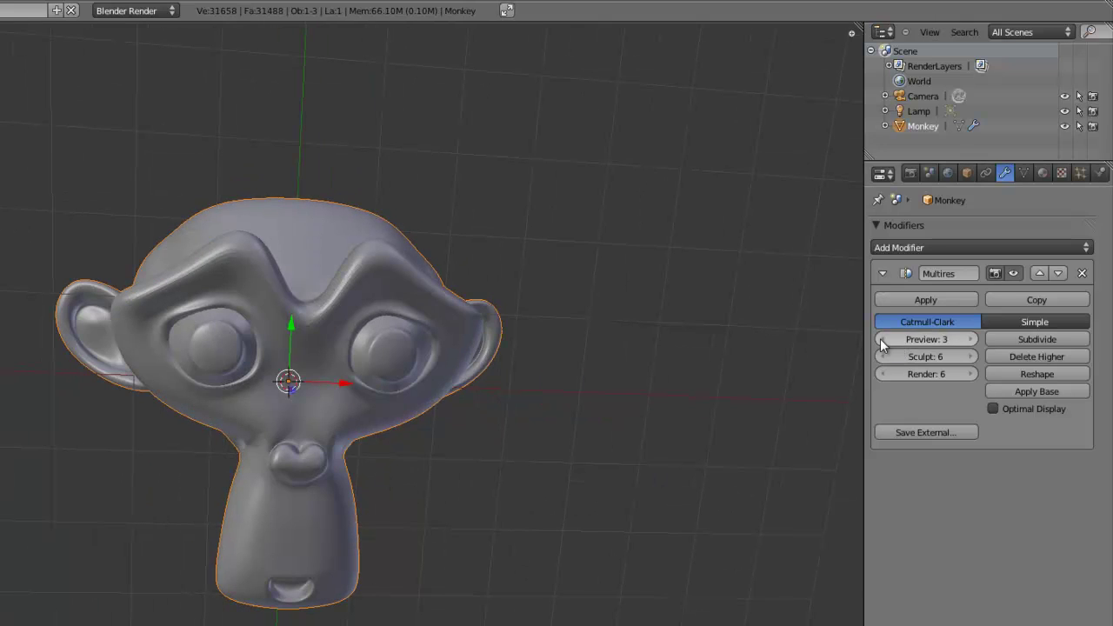
click(882, 340)
mouse_move(488, 506)
middle_down()
mouse_move(302, 342)
mouse_move(459, 501)
mouse_move(442, 362)
mouse_move(182, 378)
mouse_move(291, 479)
mouse_move(472, 447)
mouse_move(287, 329)
mouse_move(472, 229)
mouse_move(281, 360)
mouse_move(368, 300)
mouse_move(293, 271)
mouse_move(218, 421)
mouse_move(354, 535)
mouse_move(158, 247)
mouse_move(427, 377)
mouse_move(441, 398)
mouse_move(442, 334)
mouse_move(408, 334)
middle_up()
scroll(309, 340, up, 7)
scroll(309, 344, down, 6)
middle_drag(308, 343, 365, 369)
scroll(278, 354, down, 2)
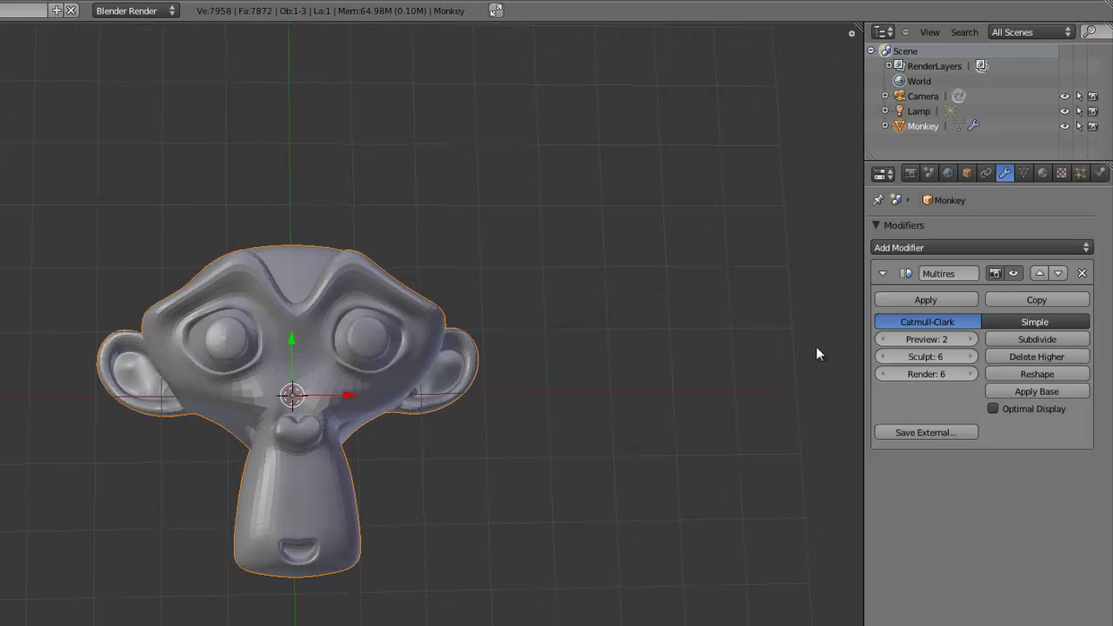
- Set the Multires sculpt level to 3 and open the Mode dropdown
click(881, 357)
click(880, 357)
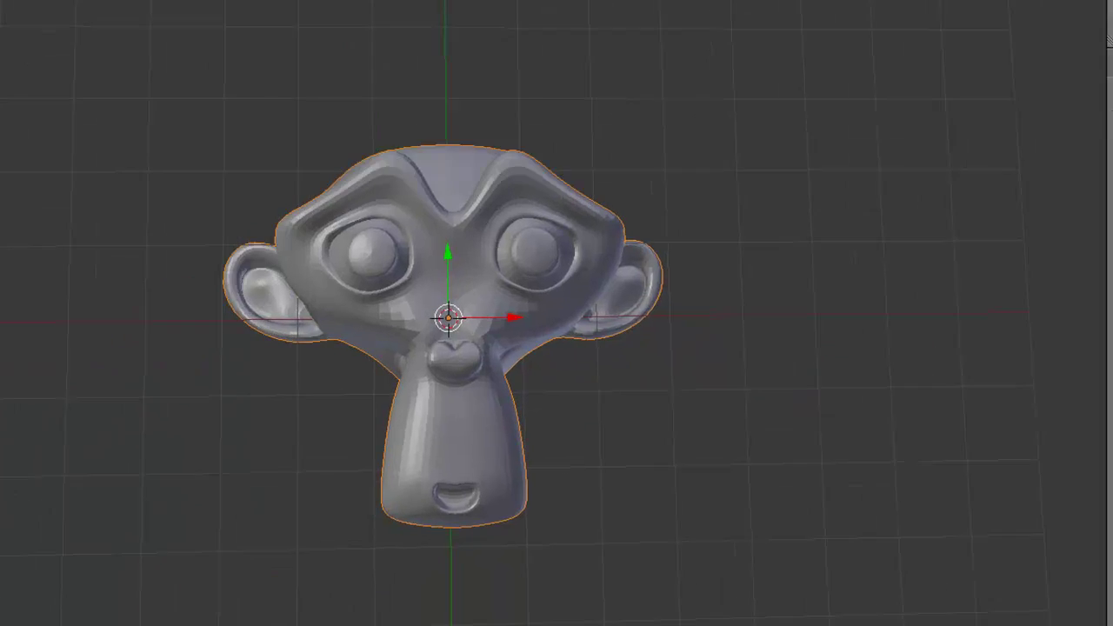
click(322, 600)
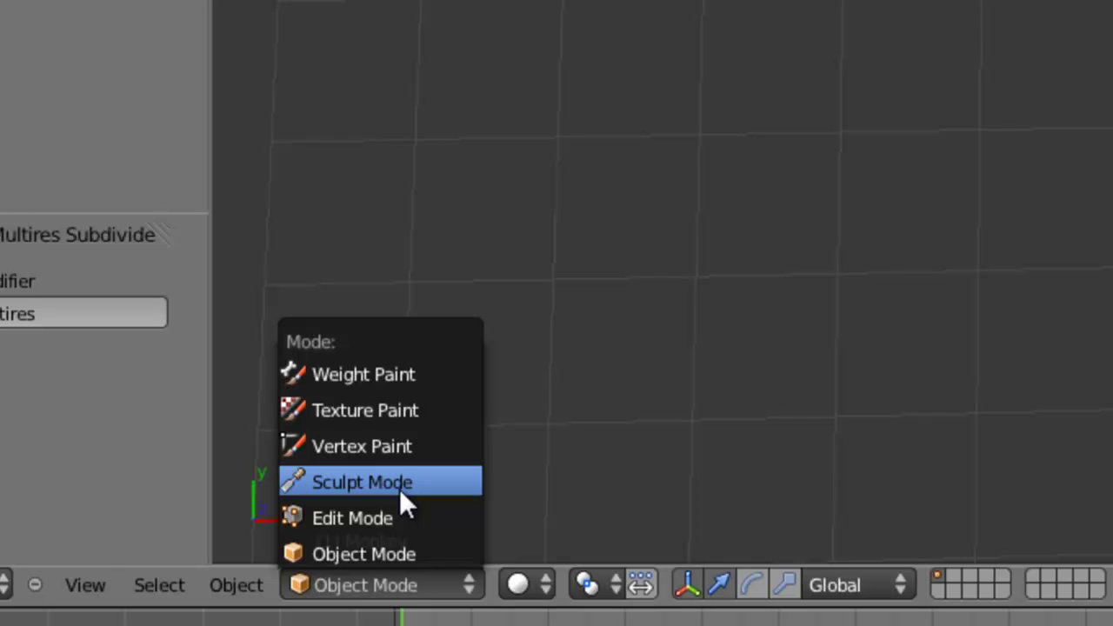
- Switch the Monkey into Sculpt Mode and orbit to look down on the head
click(399, 489)
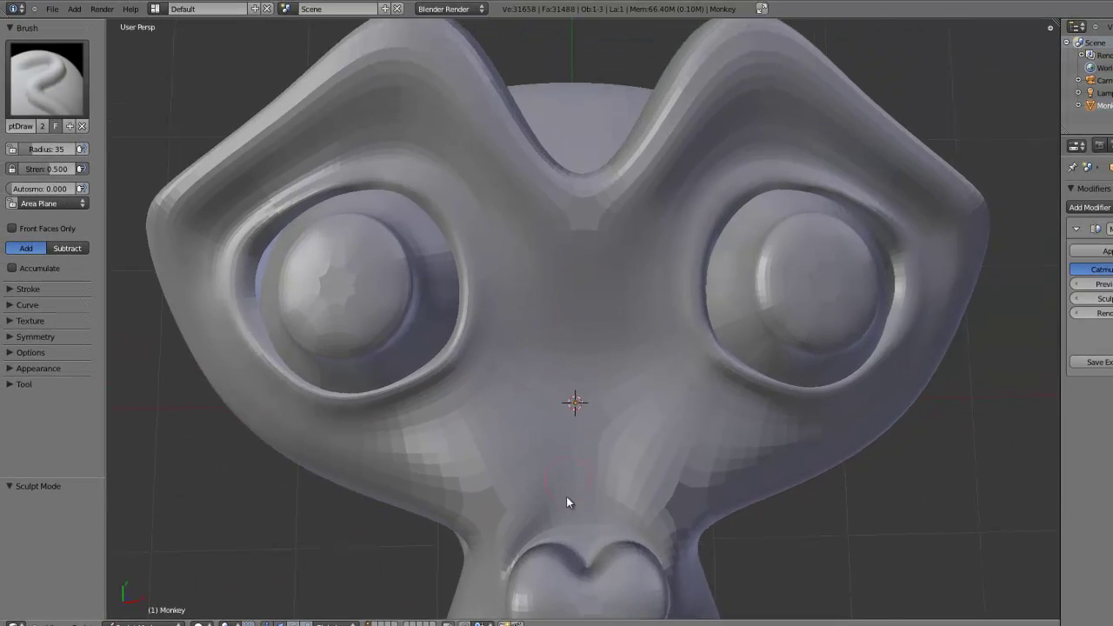
scroll(572, 302, down, 6)
mouse_move(588, 292)
middle_down()
mouse_move(535, 412)
mouse_move(572, 391)
middle_up()
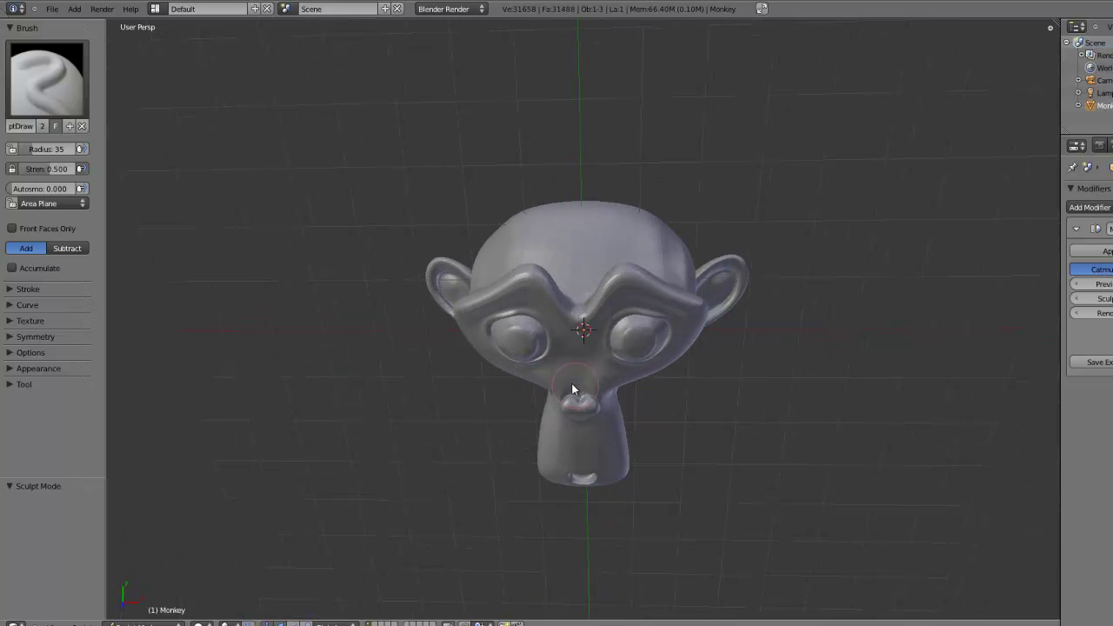
scroll(559, 314, up, 5)
scroll(564, 311, down, 2)
mouse_move(564, 313)
middle_down()
mouse_move(597, 296)
mouse_move(765, 275)
mouse_move(595, 302)
middle_up()
- Change the active sculpt brush from SculptDraw to the standard Brush
scroll(557, 295, up, 2)
scroll(551, 286, up, 3)
scroll(552, 284, down, 5)
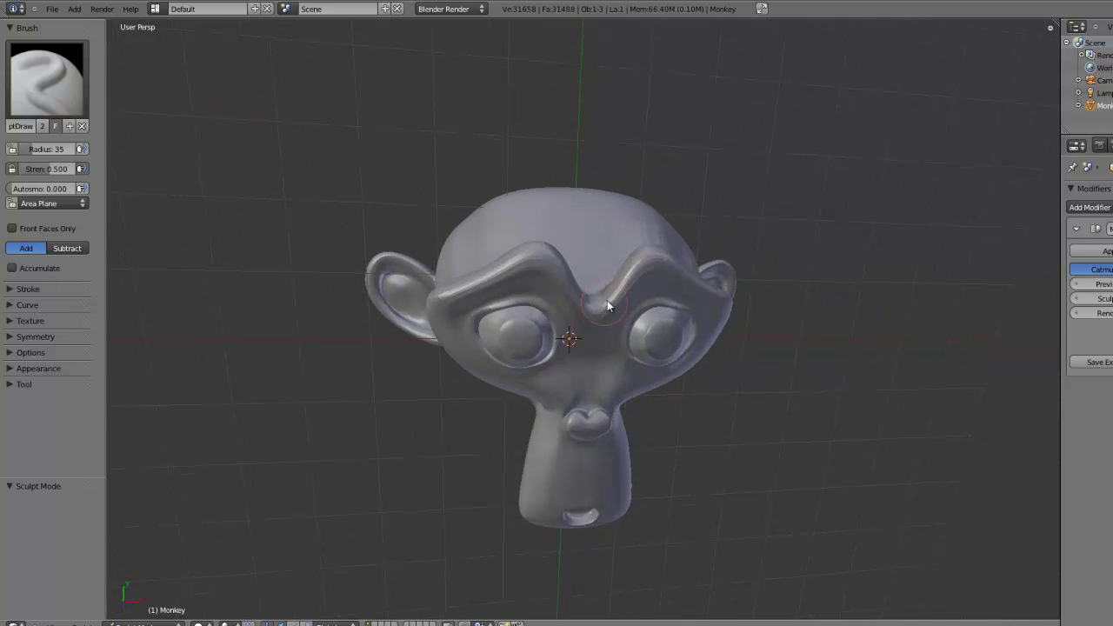
scroll(596, 302, up, 3)
scroll(596, 302, down, 3)
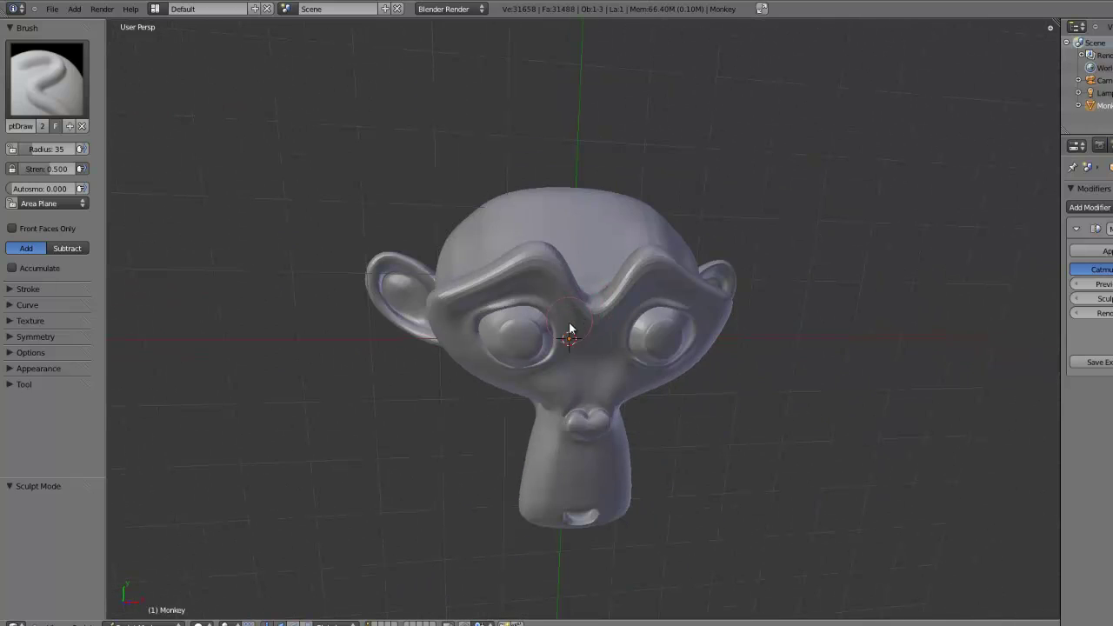
click(68, 90)
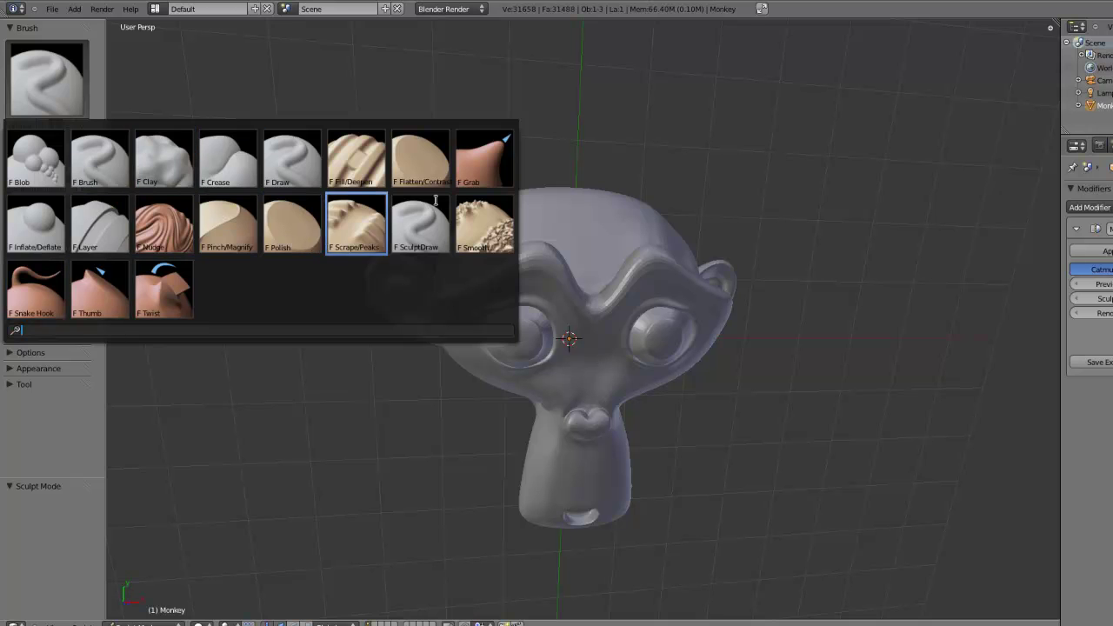
click(108, 178)
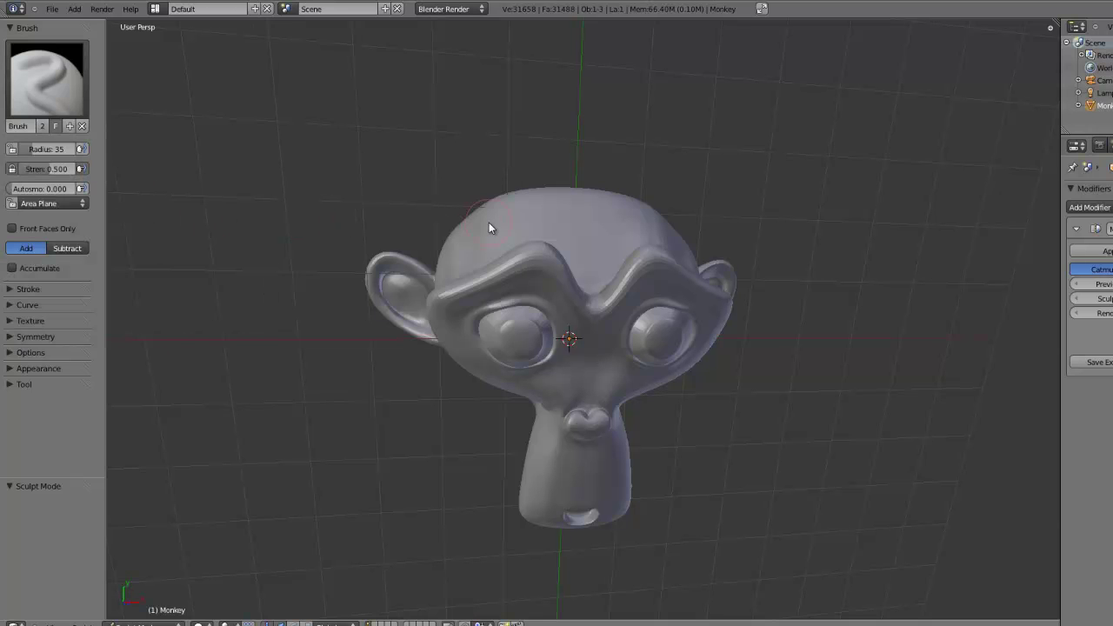
scroll(489, 223, up, 3)
middle_drag(535, 285, 468, 387)
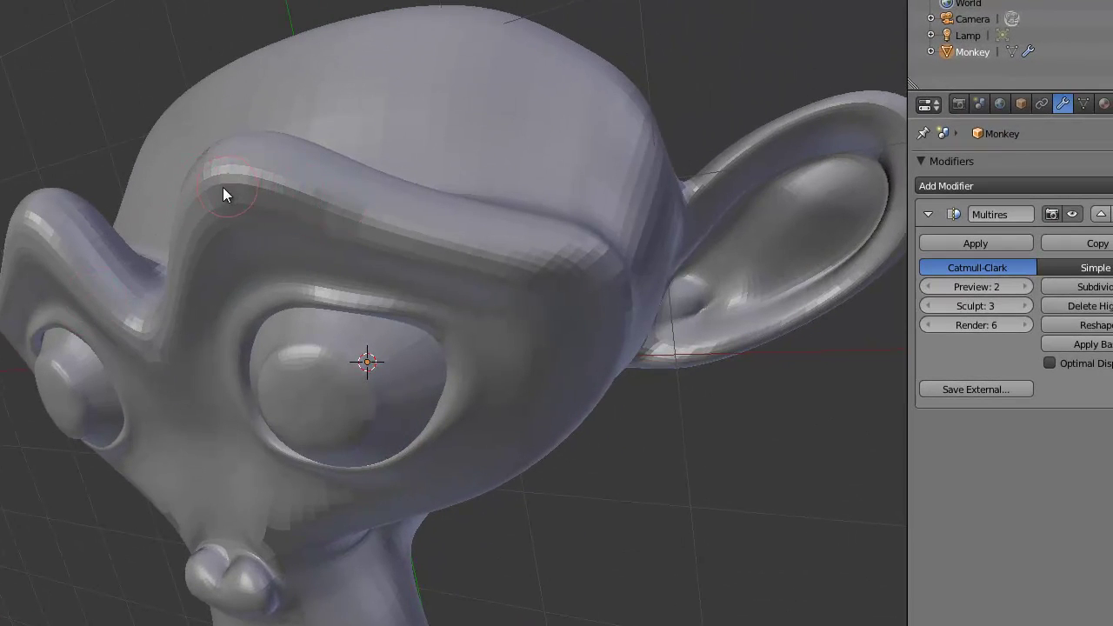
mouse_move(181, 251)
middle_down()
mouse_move(118, 124)
mouse_move(164, 57)
mouse_move(253, 106)
mouse_move(215, 134)
mouse_move(207, 193)
mouse_move(278, 217)
middle_up()
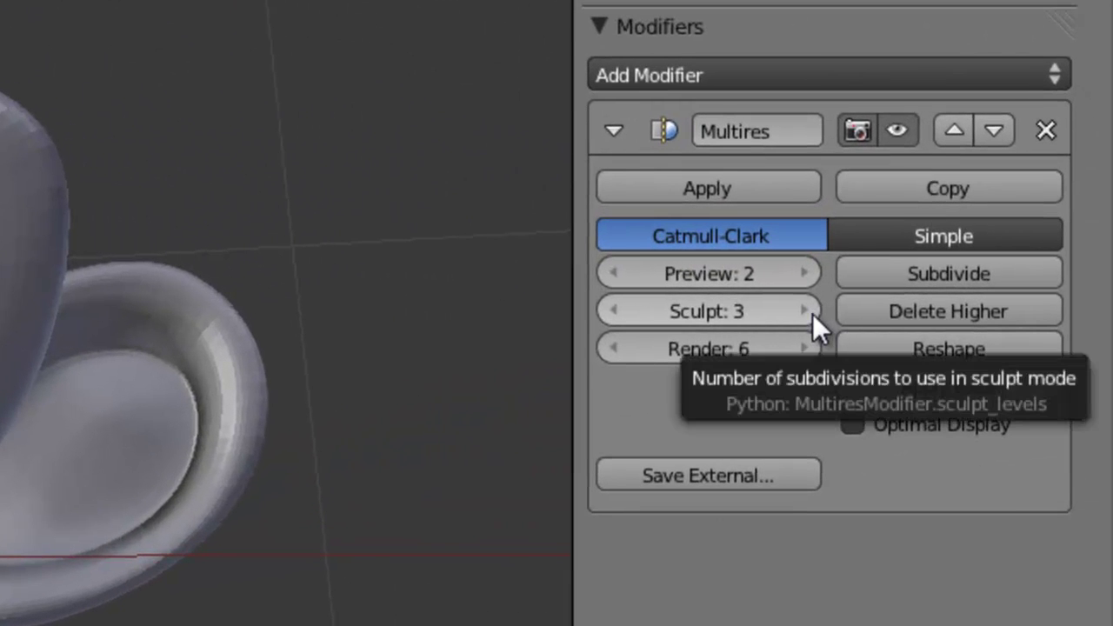
- Step the Multires sculpt level up from 3 through 4 to 5
click(812, 313)
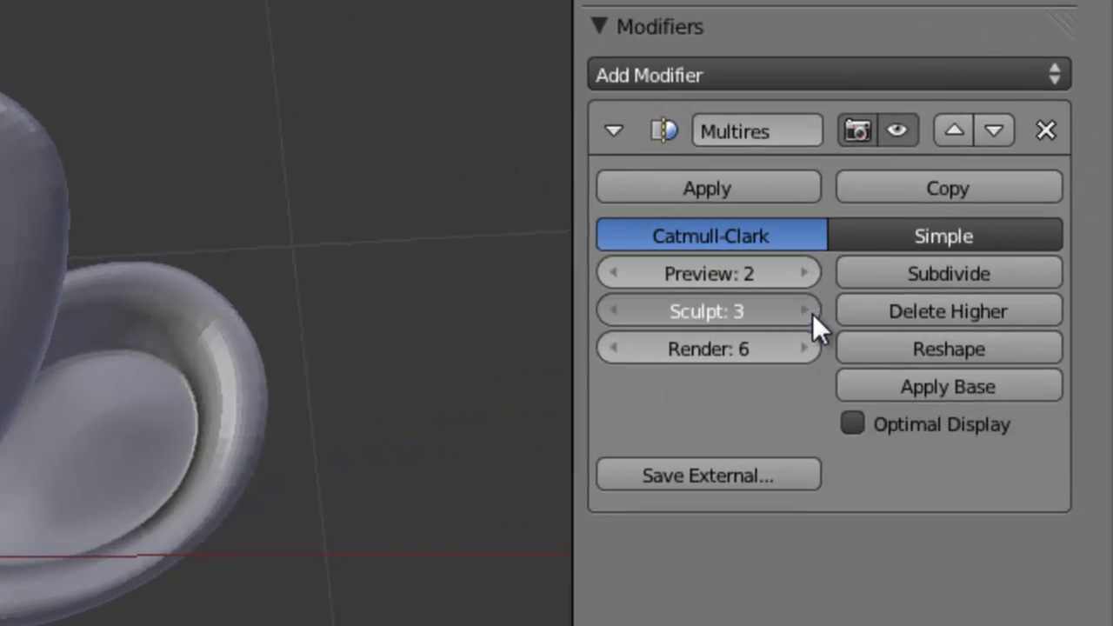
click(812, 313)
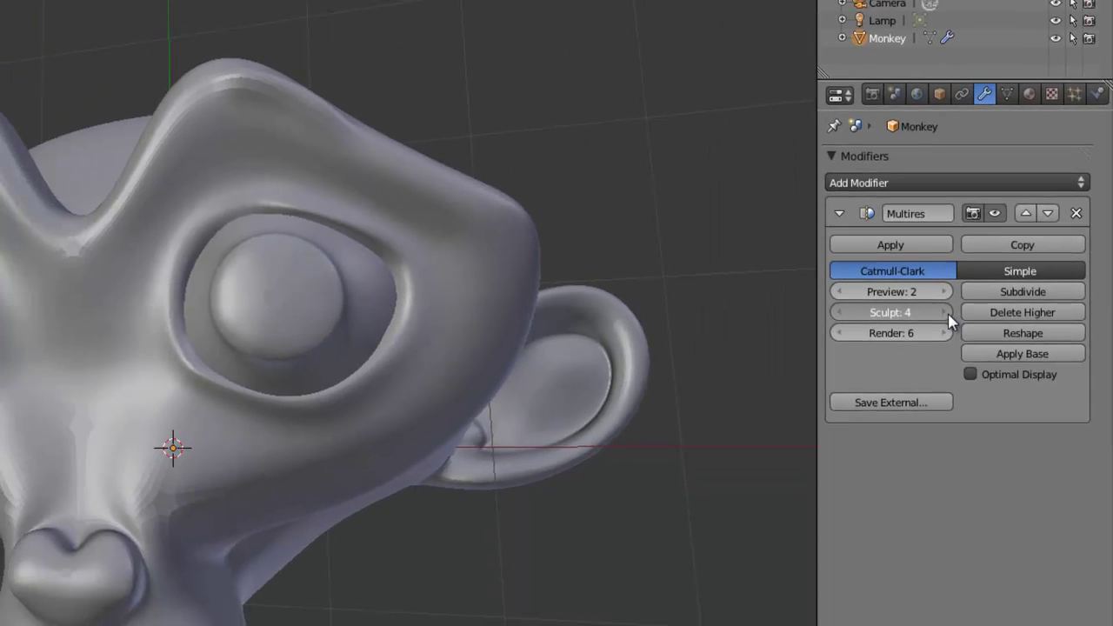
click(946, 313)
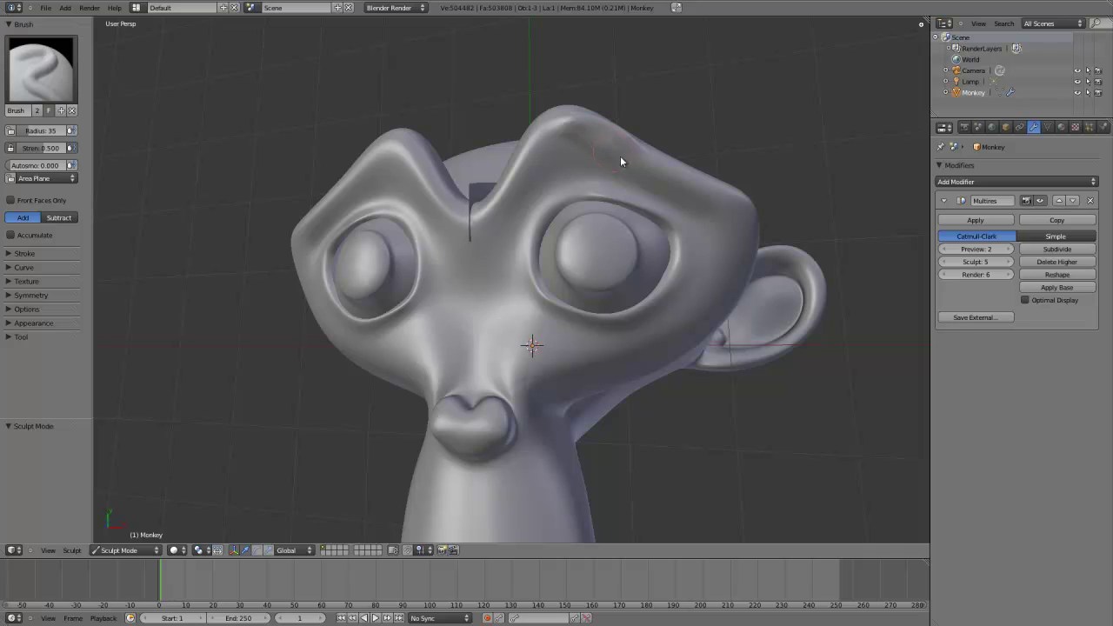
- Sculpt a stroke along the right brow ridge, then orbit to a side view
mouse_move(670, 170)
mouse_down()
mouse_move(558, 132)
mouse_move(491, 215)
mouse_move(532, 161)
mouse_move(602, 137)
mouse_move(733, 193)
mouse_move(747, 228)
mouse_move(724, 193)
mouse_move(742, 264)
mouse_up()
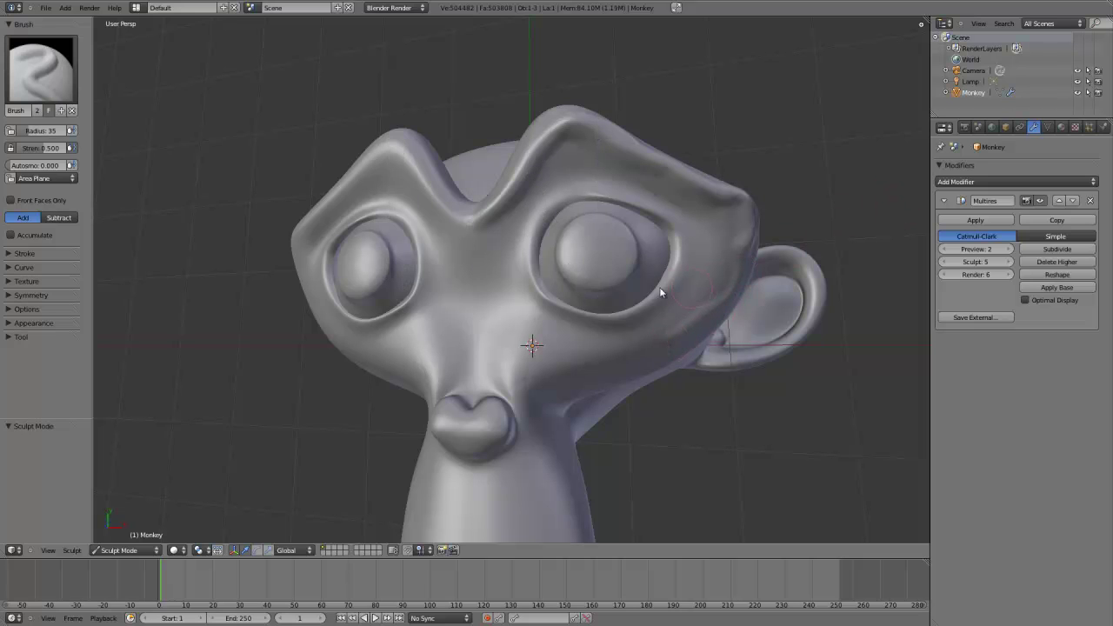
mouse_move(659, 292)
middle_down()
mouse_move(557, 263)
mouse_move(678, 278)
middle_up()
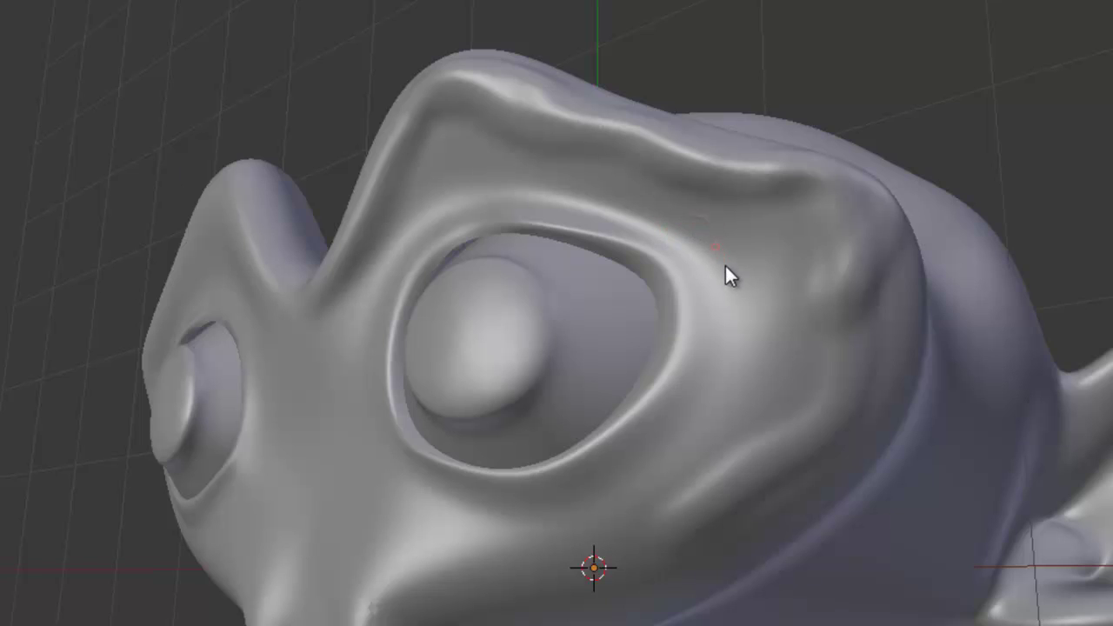
- Carve two crease lines beside the eye socket and build up the bridge between the eyes
drag(713, 222, 762, 330)
drag(697, 294, 644, 443)
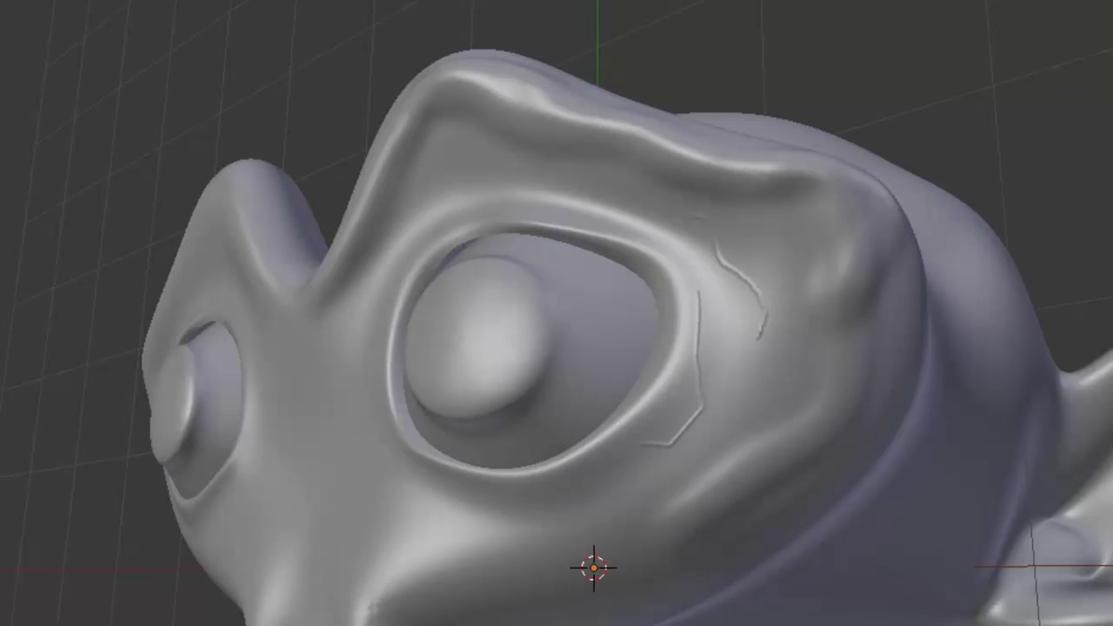
mouse_move(339, 382)
middle_down()
mouse_move(443, 287)
mouse_move(479, 286)
mouse_move(532, 334)
middle_up()
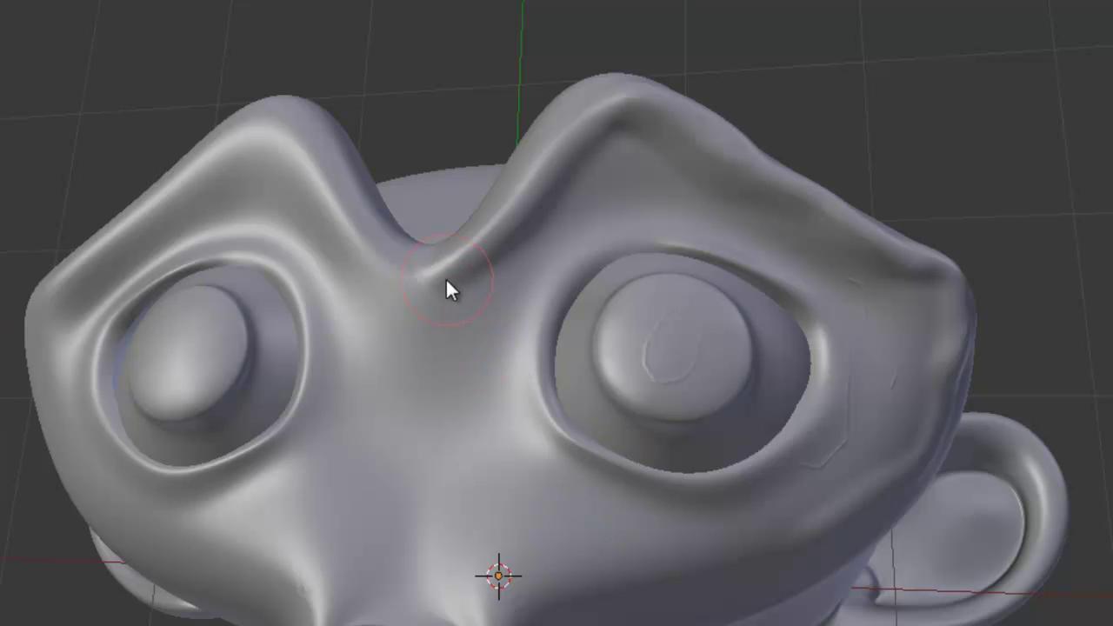
drag(446, 280, 421, 332)
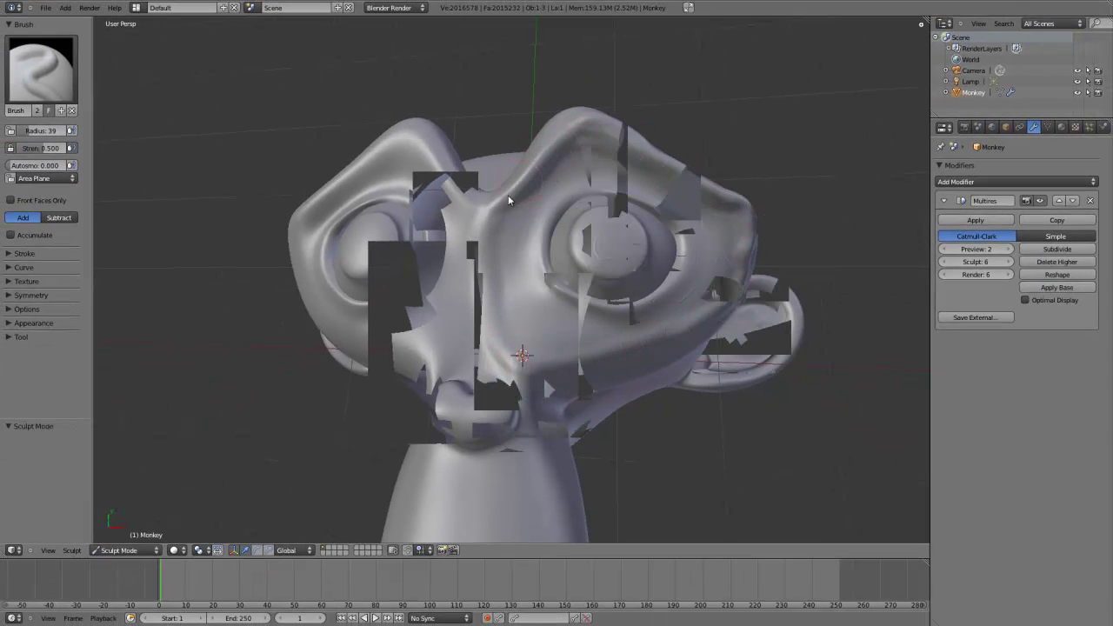
- Raise a cheek ridge from the nose under the right eye and orbit to inspect it
drag(504, 361, 693, 189)
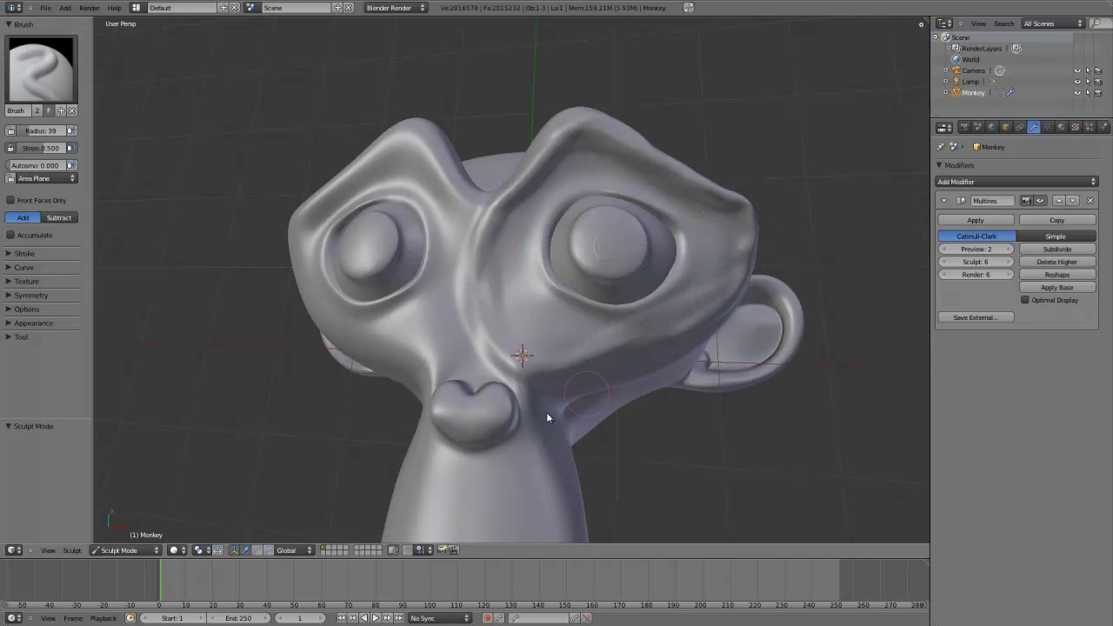
mouse_move(435, 288)
middle_down()
mouse_move(449, 302)
mouse_move(760, 284)
middle_up()
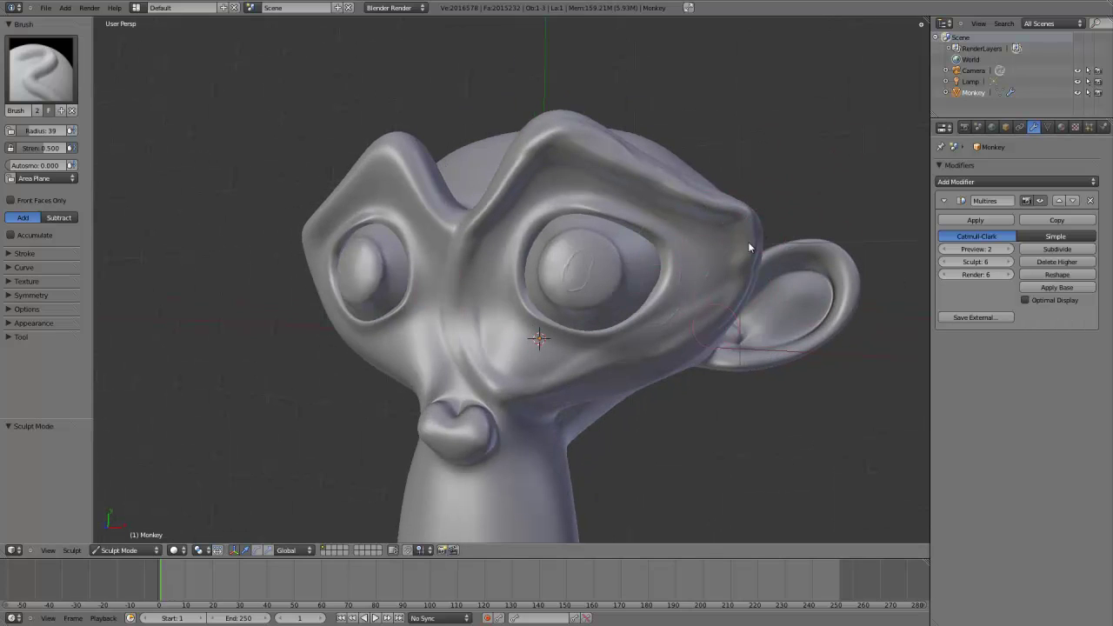
- Drop the Multires sculpt level down to 2
click(943, 265)
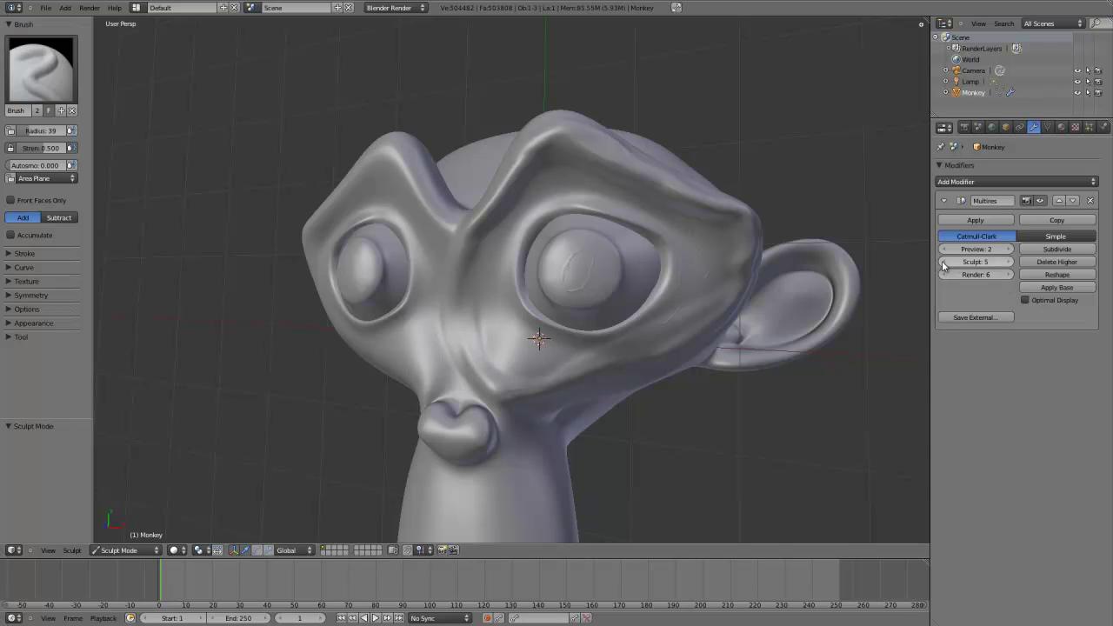
click(943, 265)
click(943, 265)
click(942, 265)
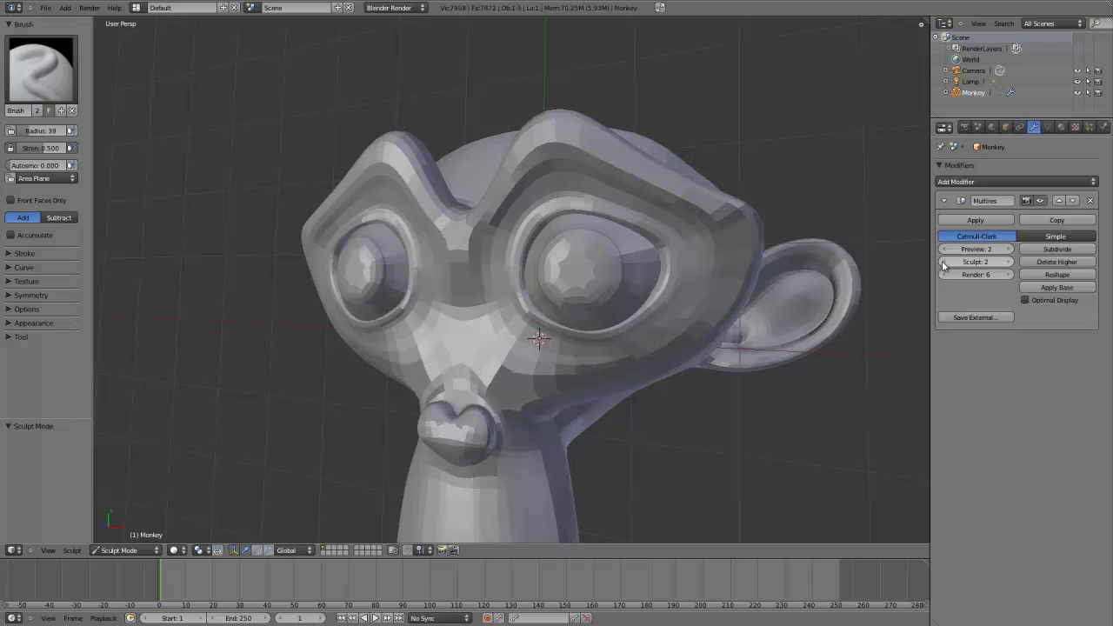
- Set the brush radius to 153 and reshape the right brow and cheek
key(f)
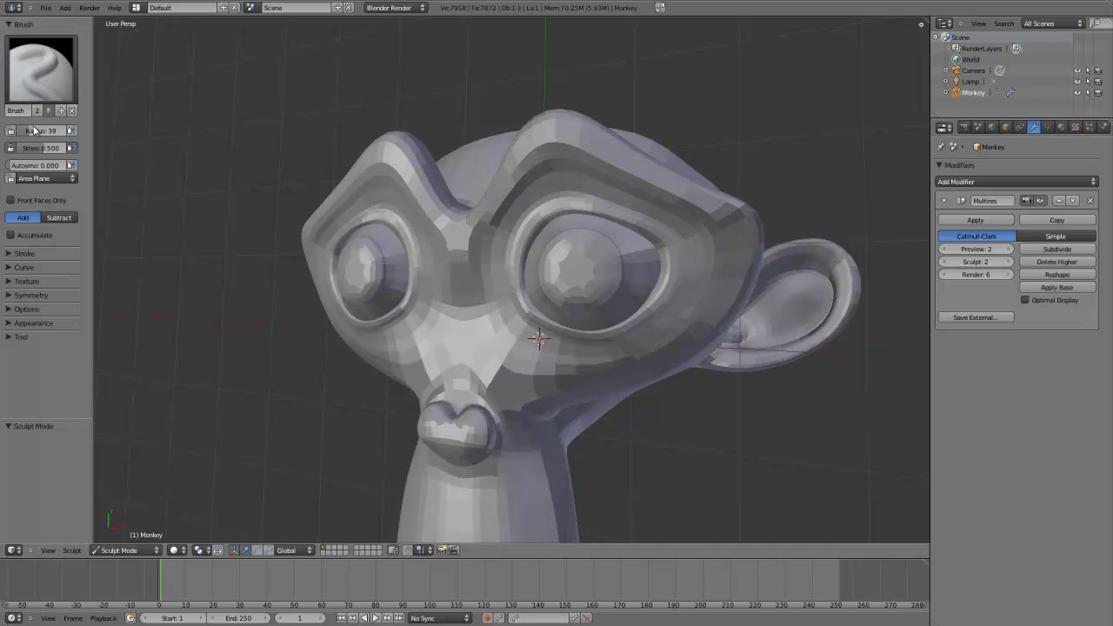
click(773, 245)
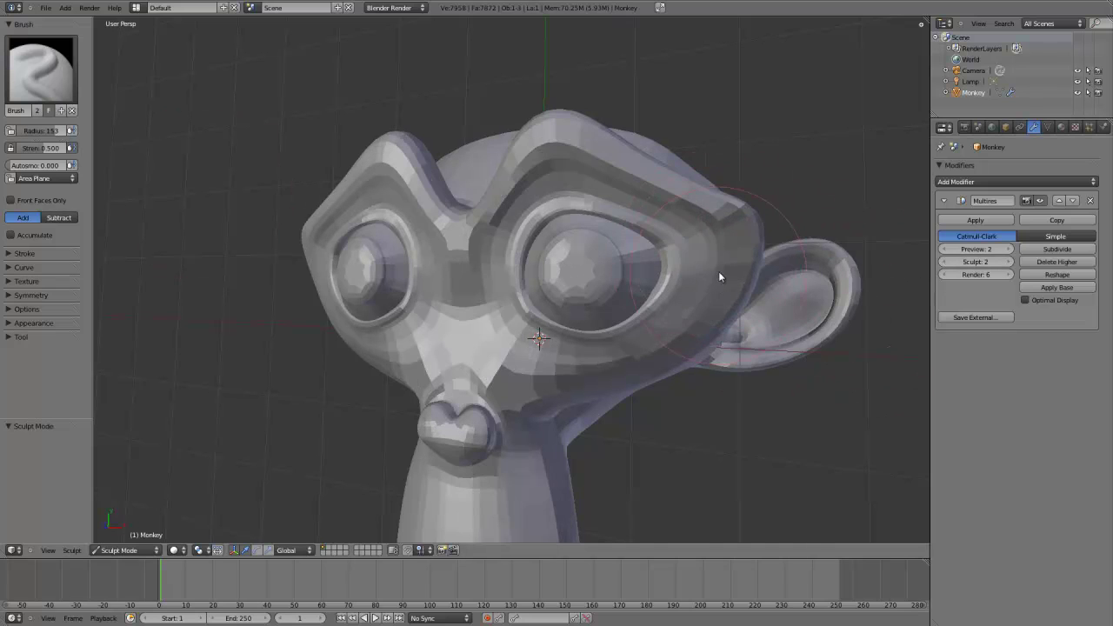
mouse_move(719, 271)
mouse_down()
mouse_move(676, 342)
mouse_move(604, 380)
mouse_up()
mouse_move(702, 217)
mouse_down()
mouse_move(624, 169)
mouse_move(699, 314)
mouse_move(585, 358)
mouse_up()
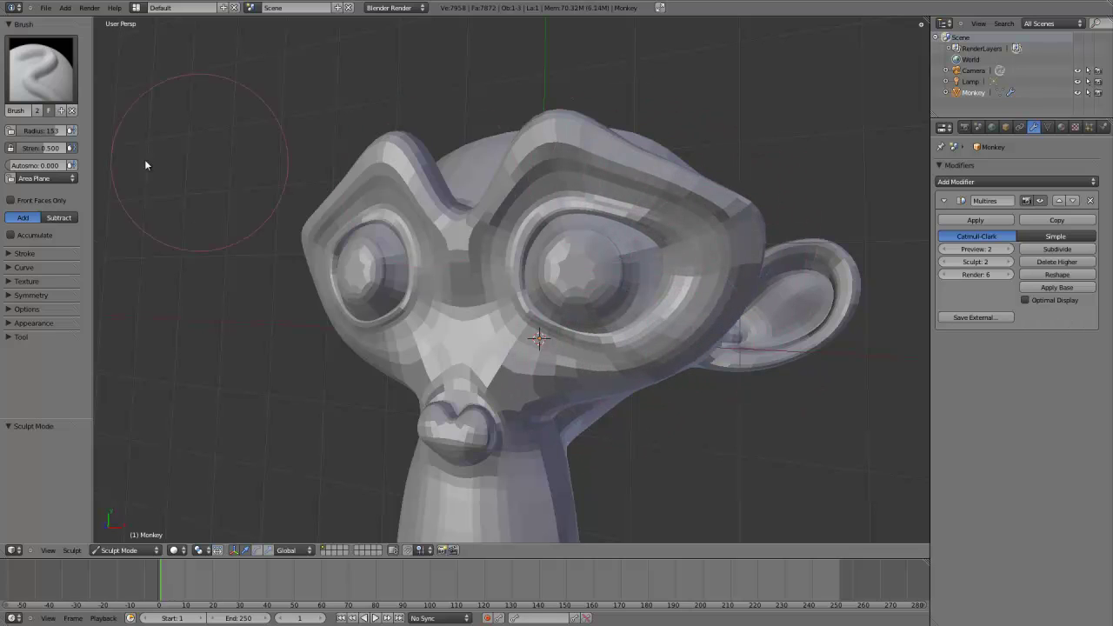
- Raise the Multires sculpt level back up to 6
click(1011, 266)
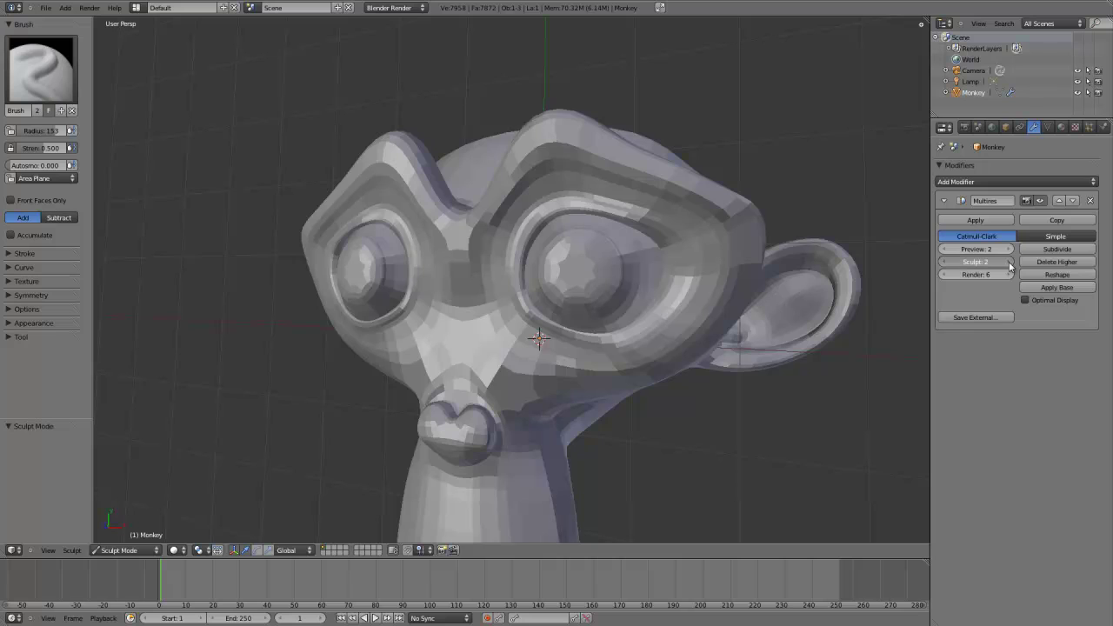
click(1011, 261)
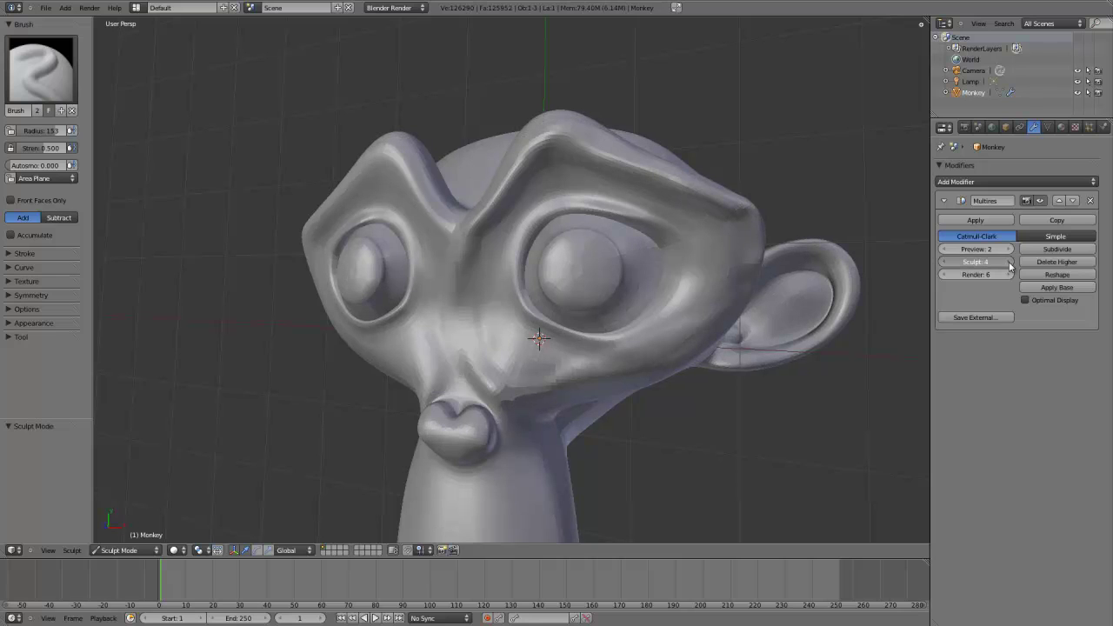
click(1010, 262)
click(1009, 264)
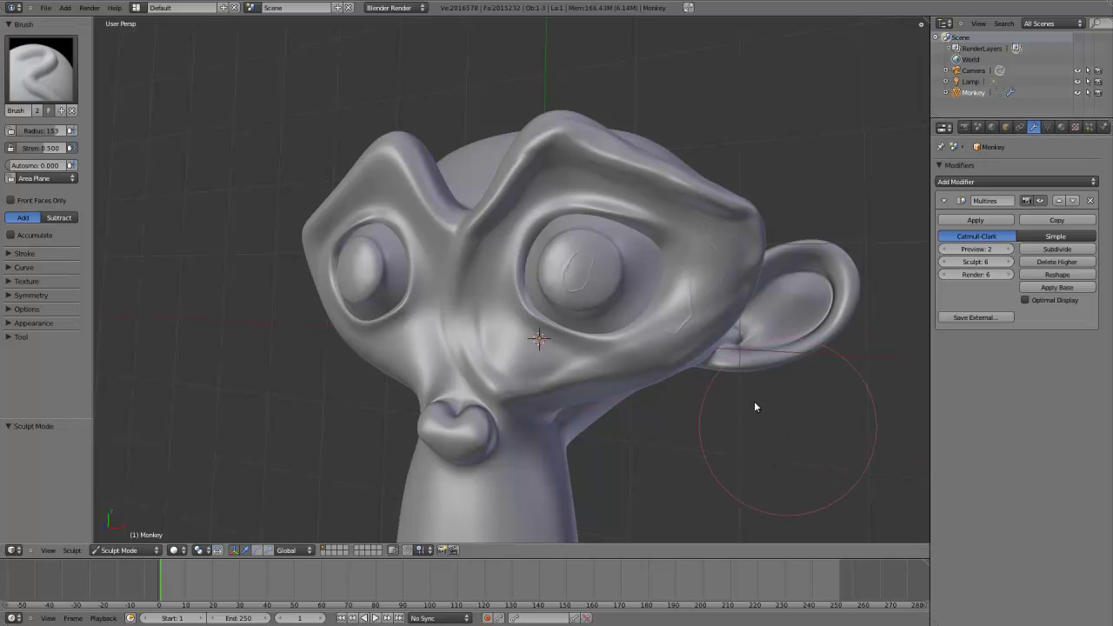
mouse_move(754, 401)
middle_down()
mouse_move(743, 393)
mouse_move(787, 439)
mouse_move(693, 358)
middle_up()
scroll(698, 346, down, 2)
scroll(697, 343, down, 2)
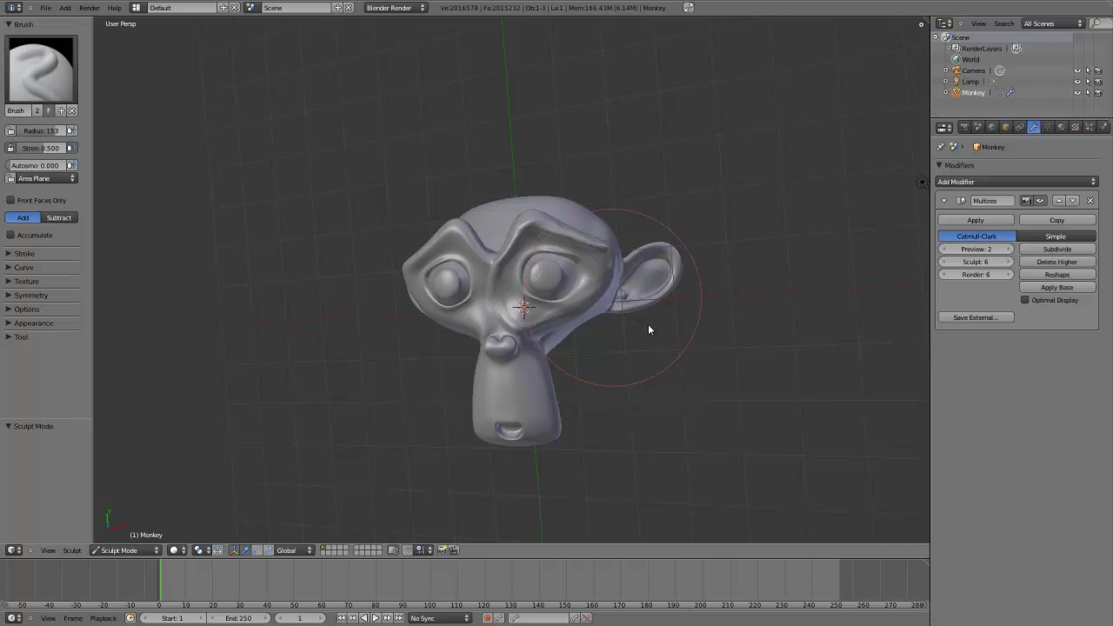
middle_drag(649, 328, 641, 313)
scroll(649, 311, down, 2)
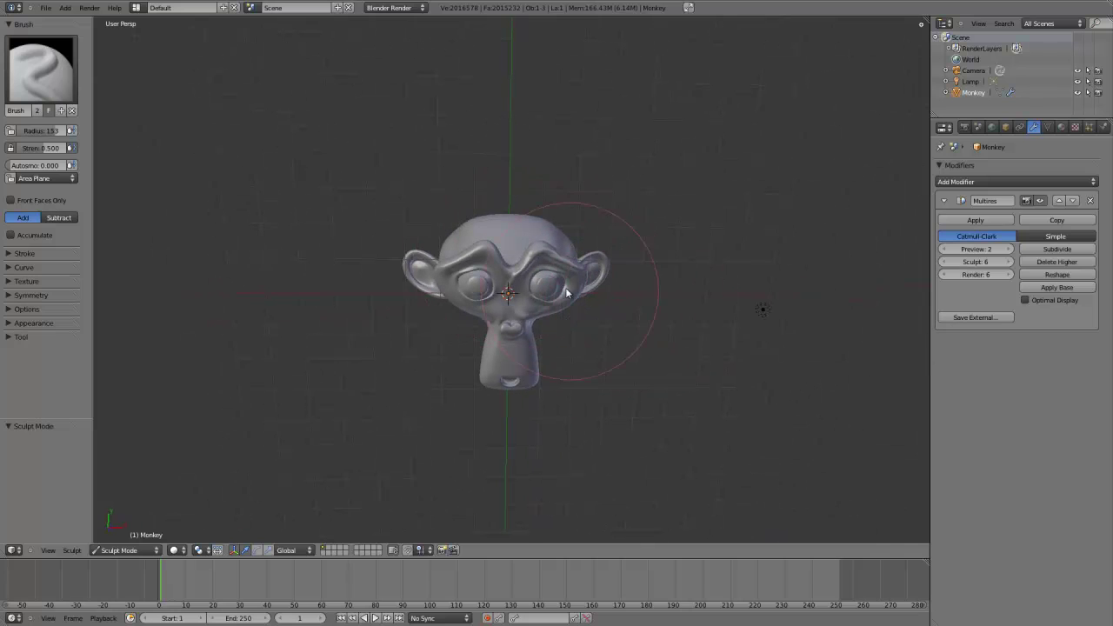
mouse_move(499, 194)
middle_down()
mouse_move(482, 129)
mouse_move(567, 255)
middle_up()
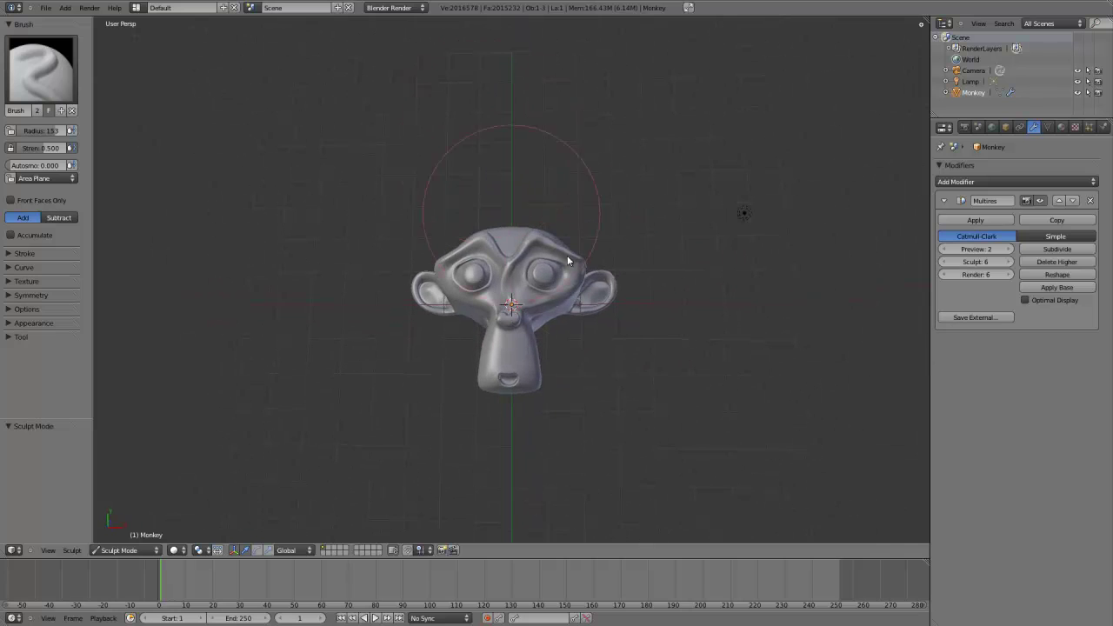
click(146, 551)
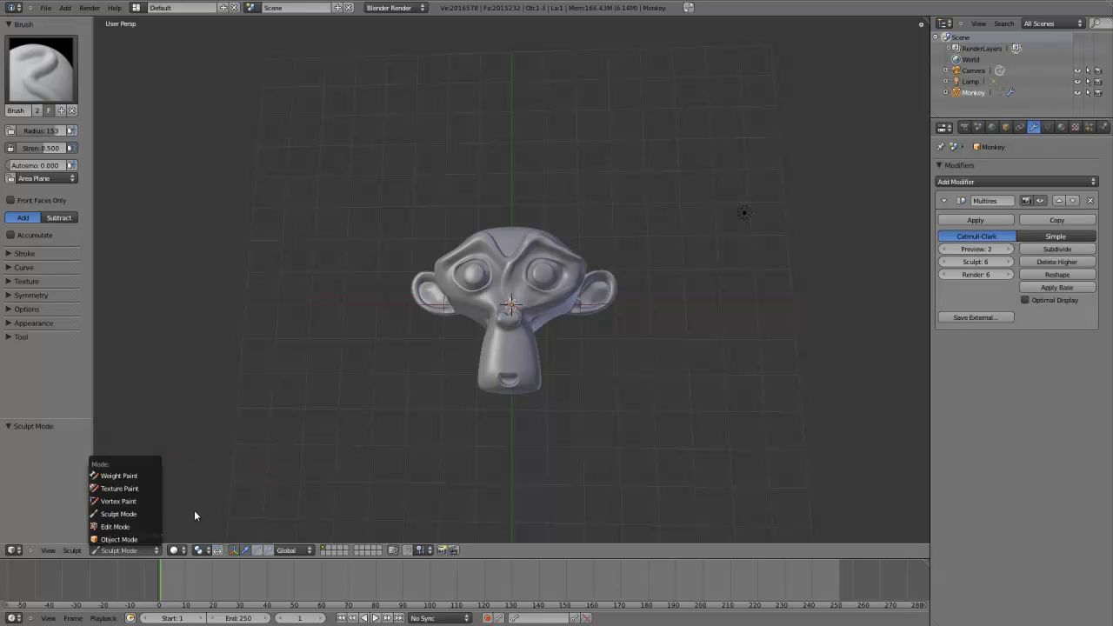